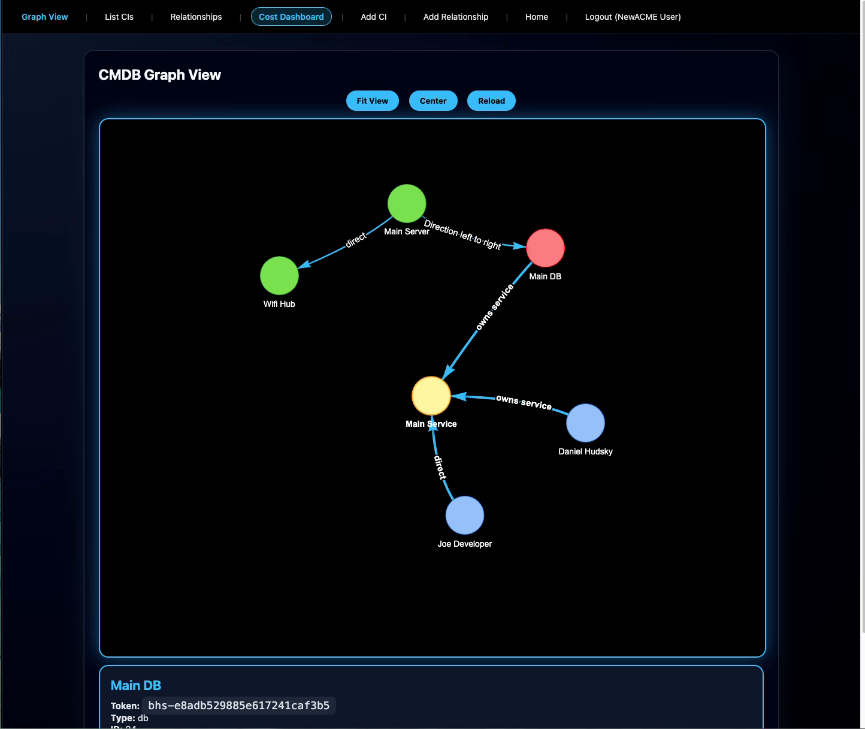
# Switch to the BMC Atrium CMDB Data Model help, open the BMC_BaseElement class and highlight the sentence about its corresponding DMTF class.
pyautogui.press('super+Tab')
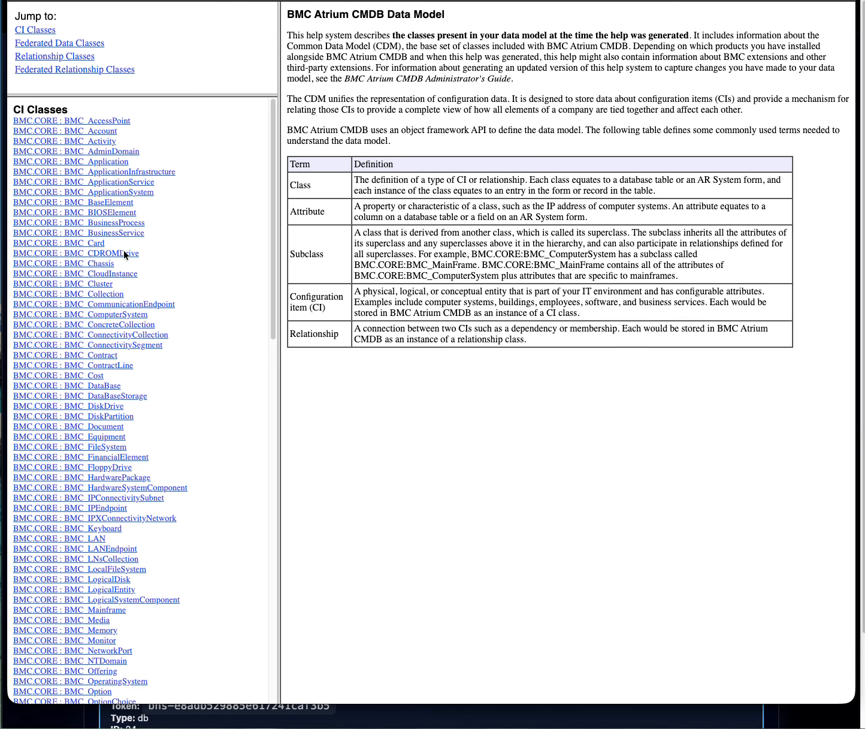
pyautogui.click(105, 204)
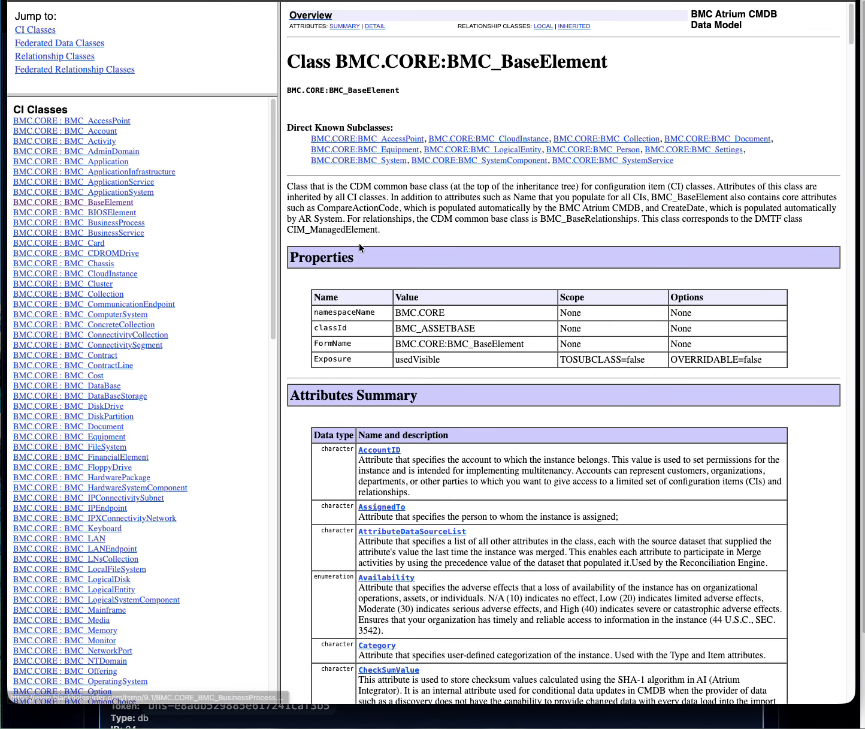
pyautogui.moveTo(641, 218); pyautogui.dragTo(663, 223)
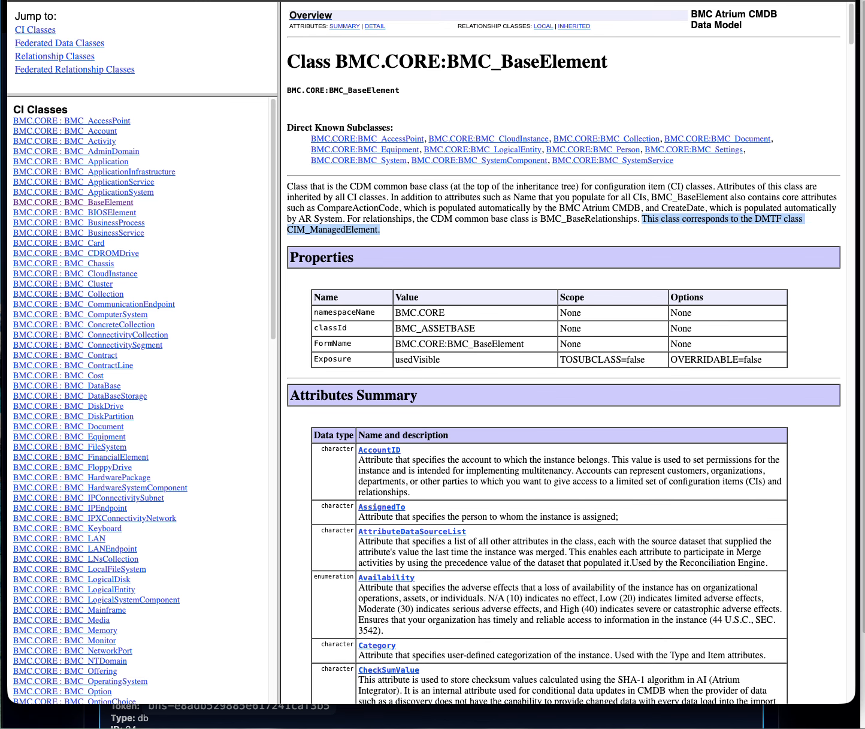
# Switch to the DMTF website, review the Common Diagnostic Model page's specifications and profiles, and return to the BMC class help.
pyautogui.hotkey('ctrl', 'Tab')
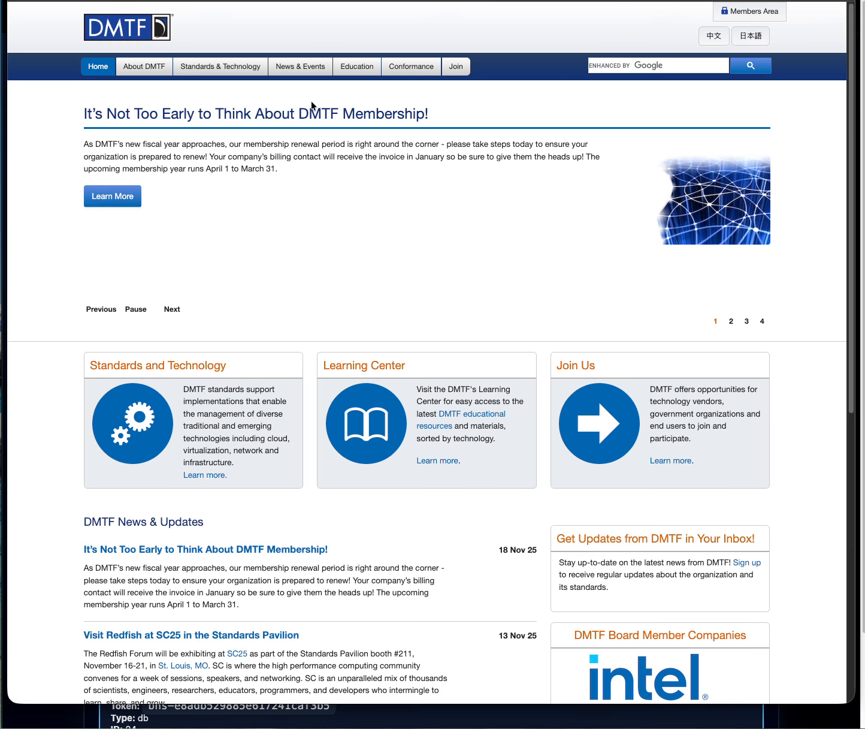
pyautogui.moveTo(223, 73)
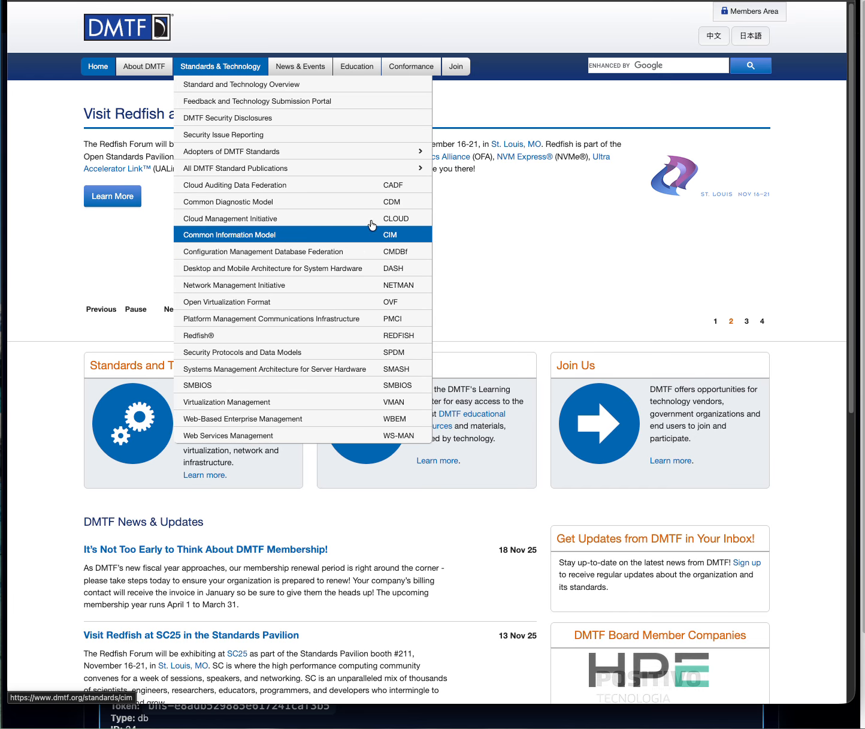
pyautogui.click(325, 200)
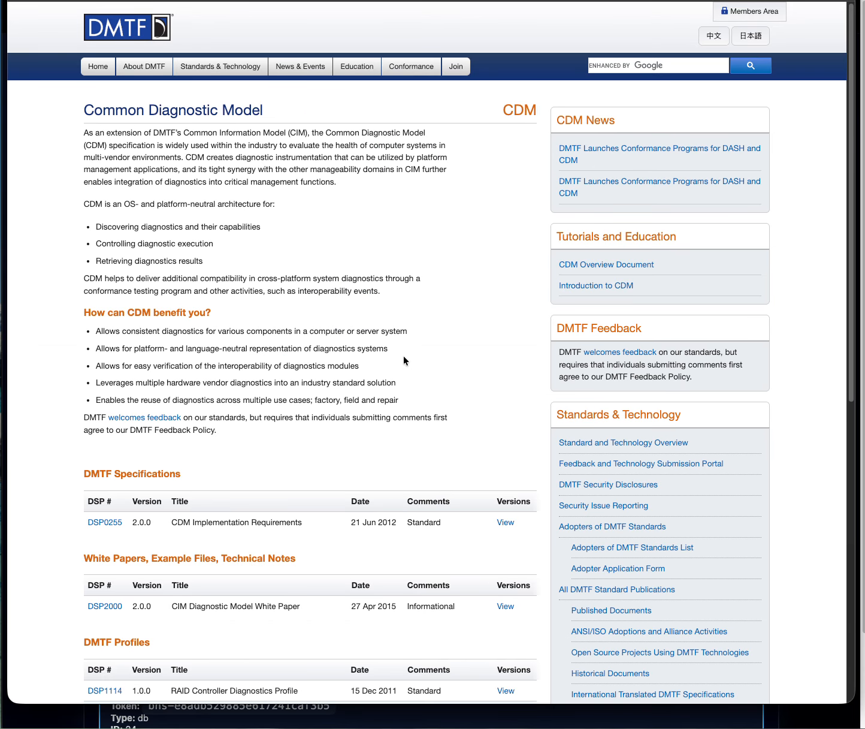
pyautogui.scroll(-7, 403, 360)
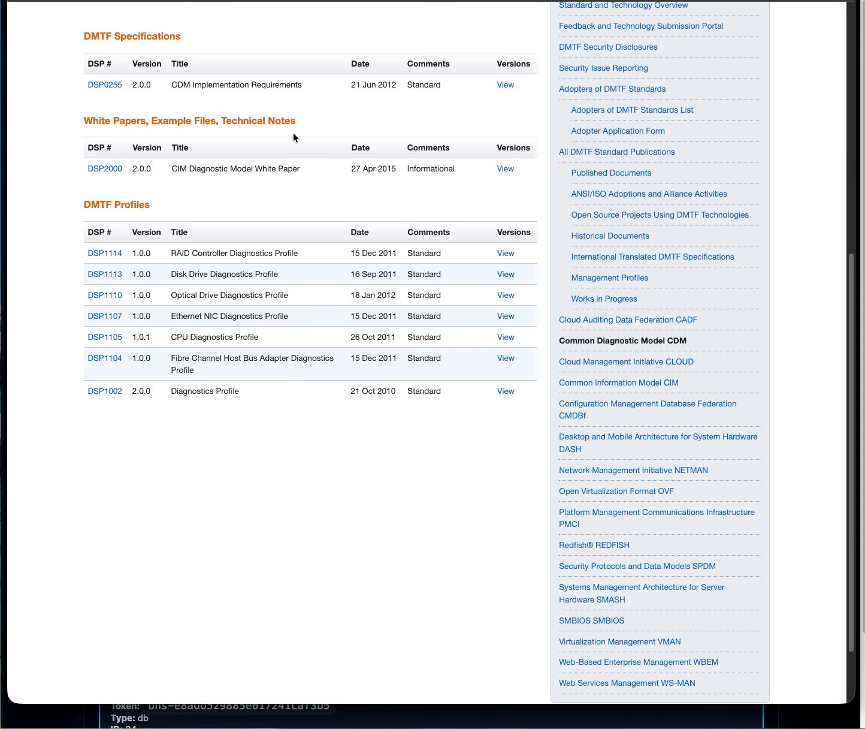
pyautogui.scroll(1, 311, 128)
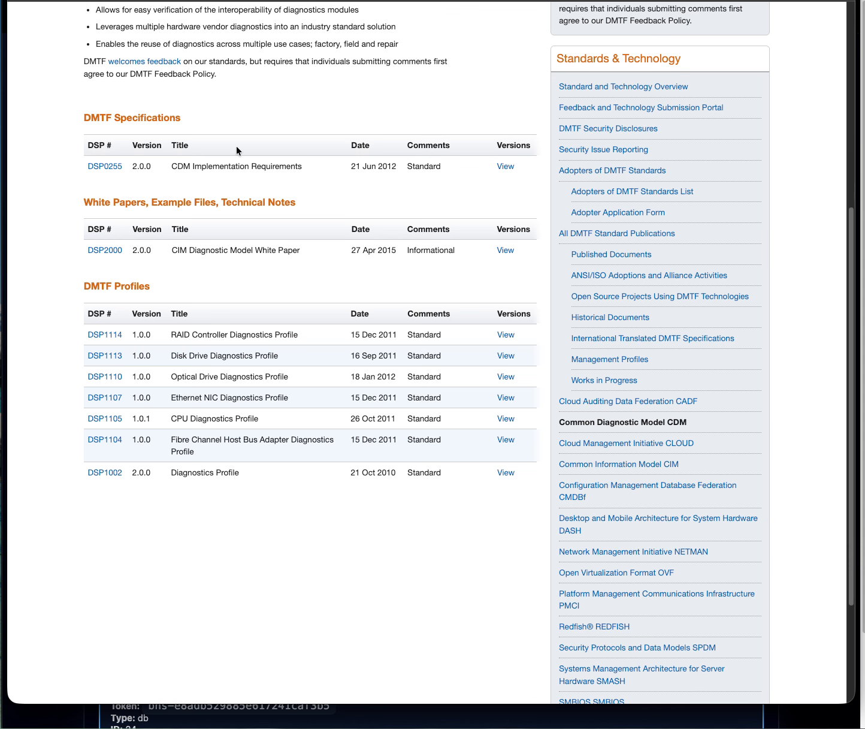
pyautogui.scroll(10, 319, 136)
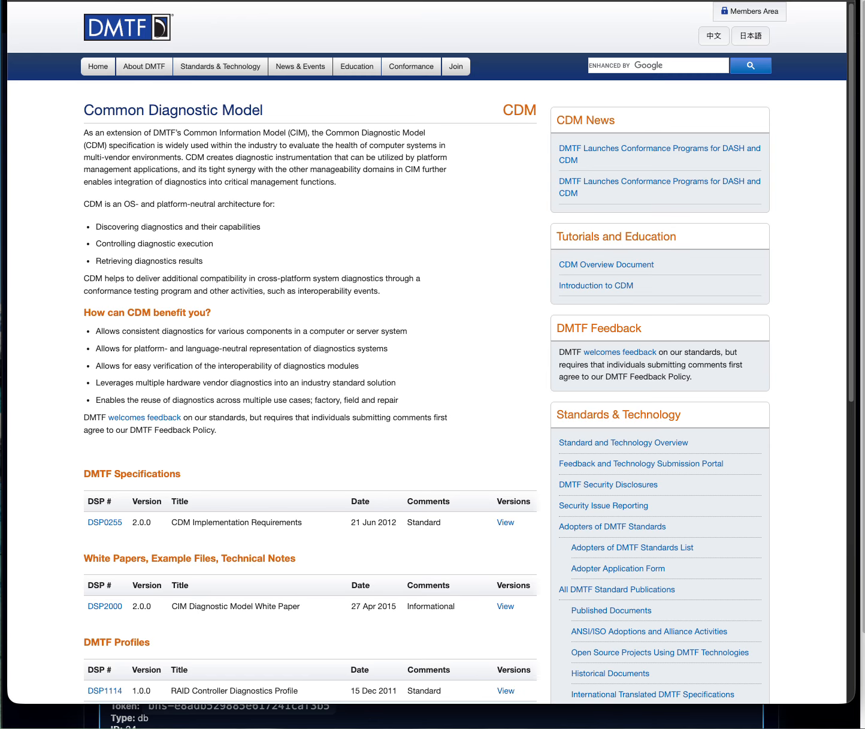
pyautogui.hotkey('ctrl', 'shift', 'Tab')
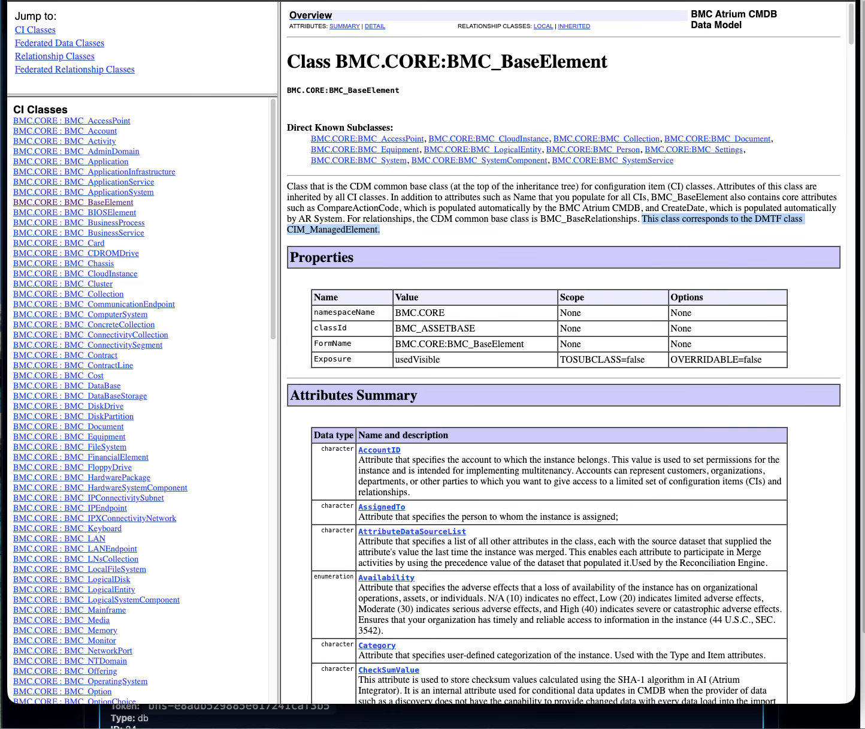
# Return to the CMDB application, open its graph view and spread the database, server, person and service nodes apart.
pyautogui.hotkey('ctrl', 'Tab')
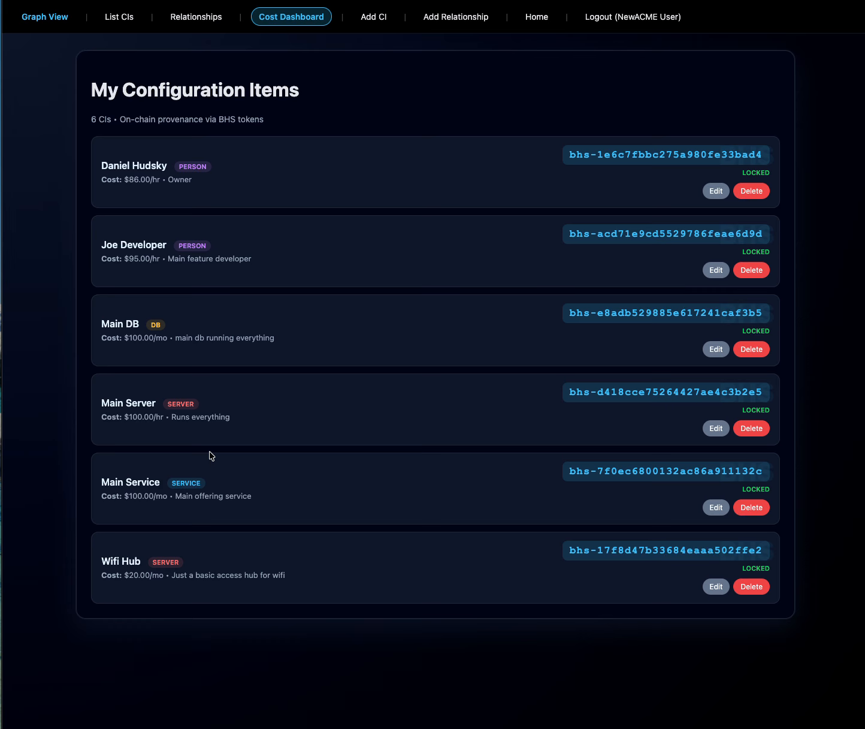
pyautogui.click(47, 18)
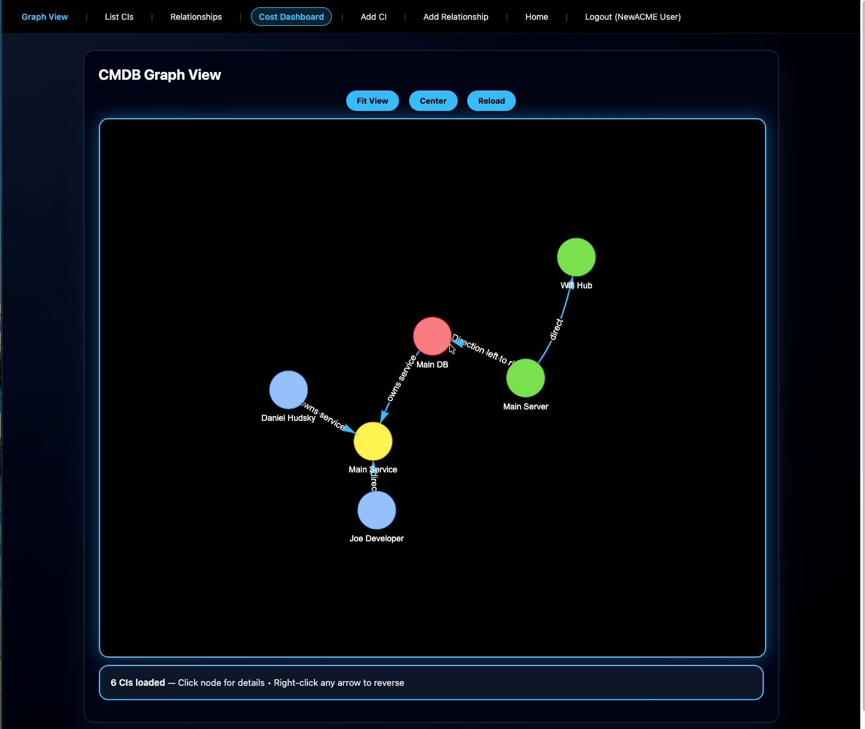
pyautogui.moveTo(432, 340); pyautogui.dragTo(421, 277)
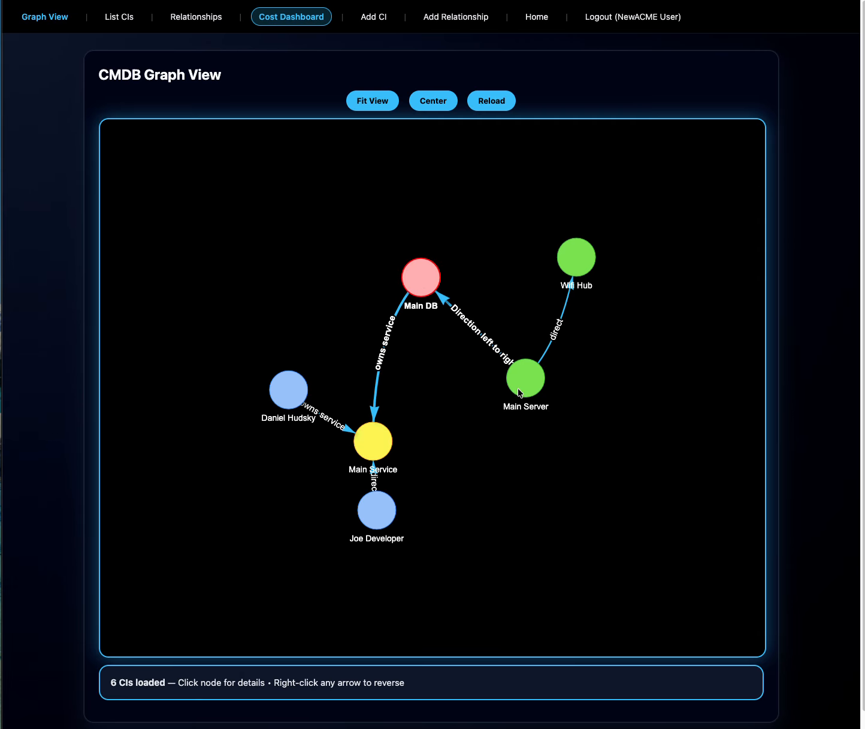
pyautogui.moveTo(581, 251); pyautogui.dragTo(585, 239)
pyautogui.moveTo(292, 398); pyautogui.dragTo(202, 317)
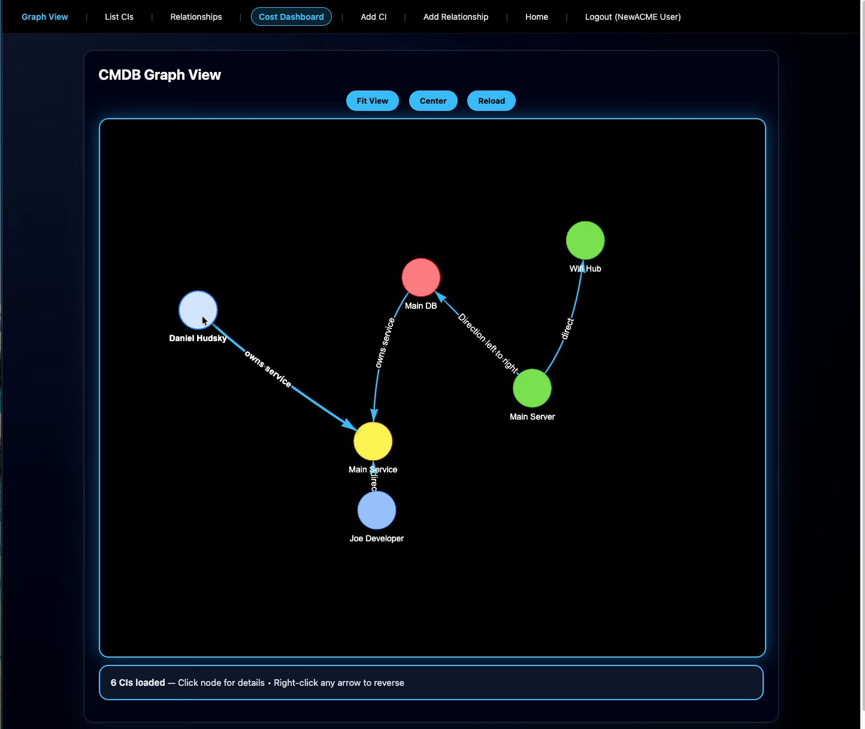
pyautogui.moveTo(376, 509); pyautogui.dragTo(258, 551)
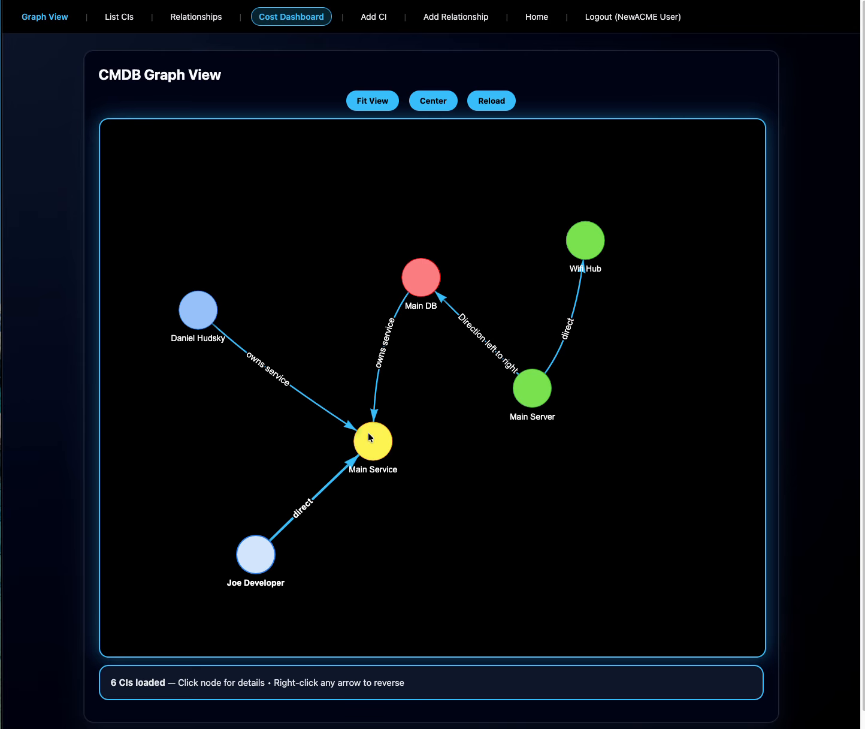
pyautogui.moveTo(371, 438); pyautogui.dragTo(329, 390)
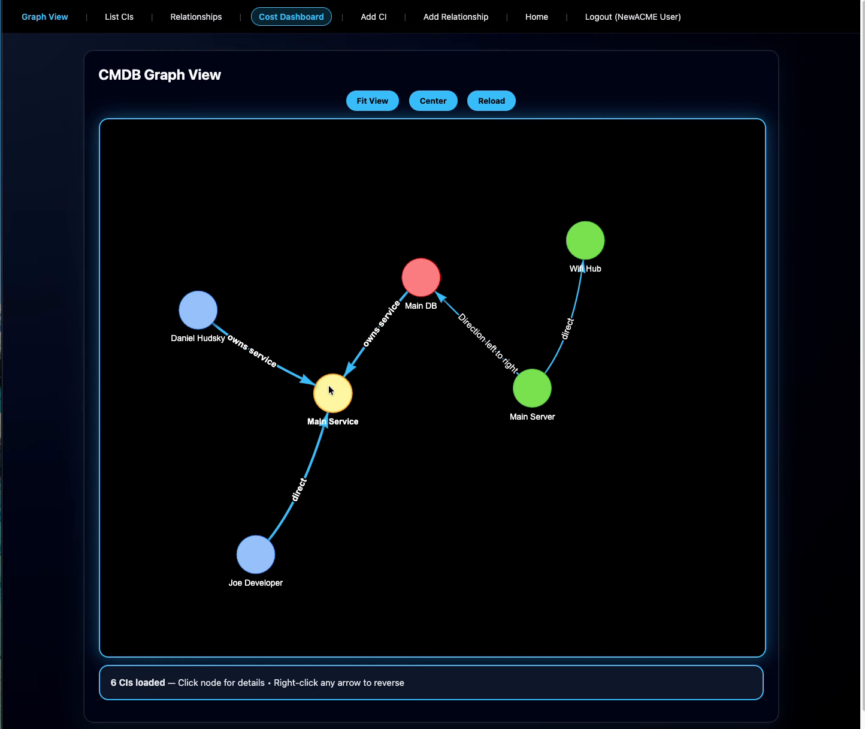
# View the details of the Main Service and Wifi Hub nodes in the graph.
pyautogui.click(332, 395)
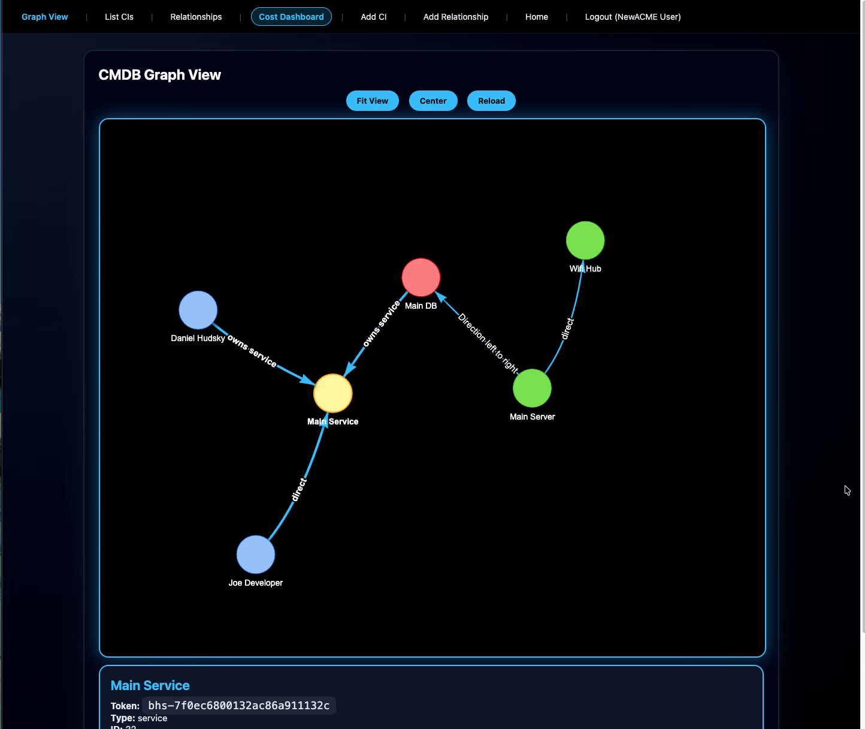
pyautogui.scroll(-3, 863, 490)
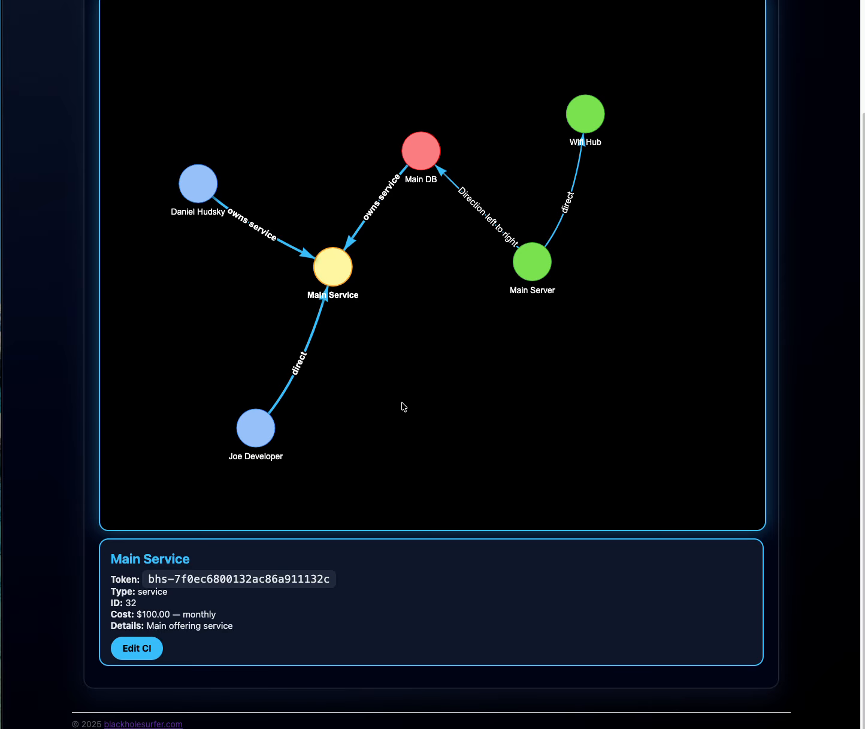
pyautogui.click(582, 117)
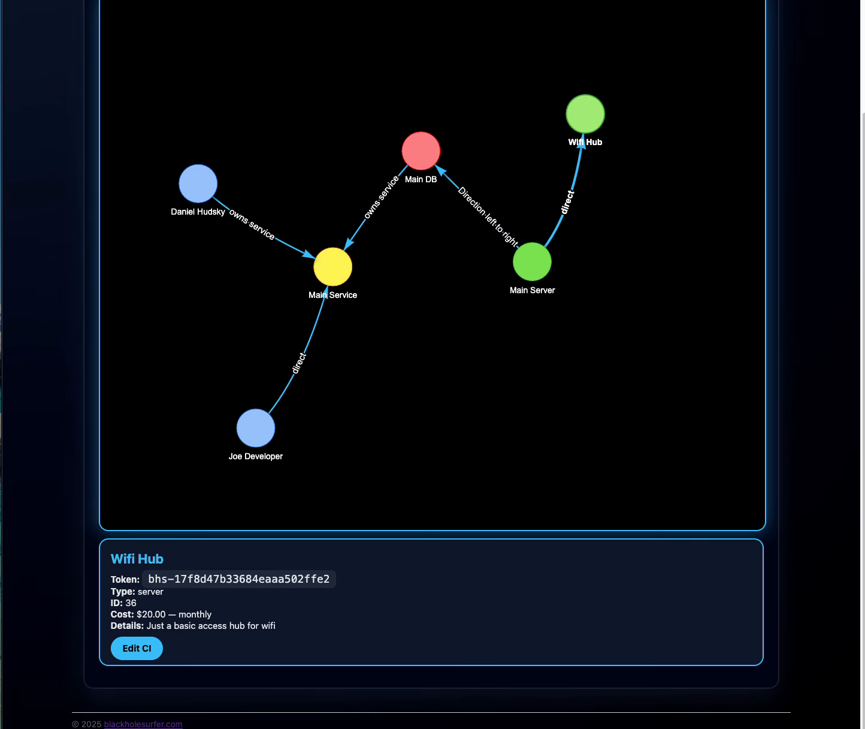
pyautogui.scroll(3, 291, 17)
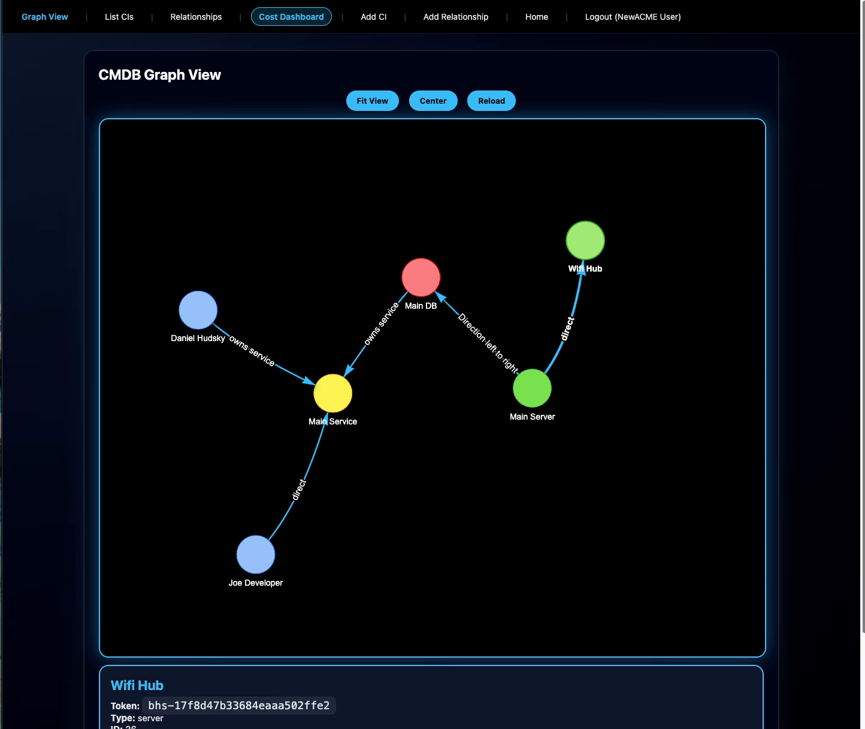
# Start a new configuration item named "Subscription Service" with the CI type Service.
pyautogui.click(383, 18)
pyautogui.click(171, 164)
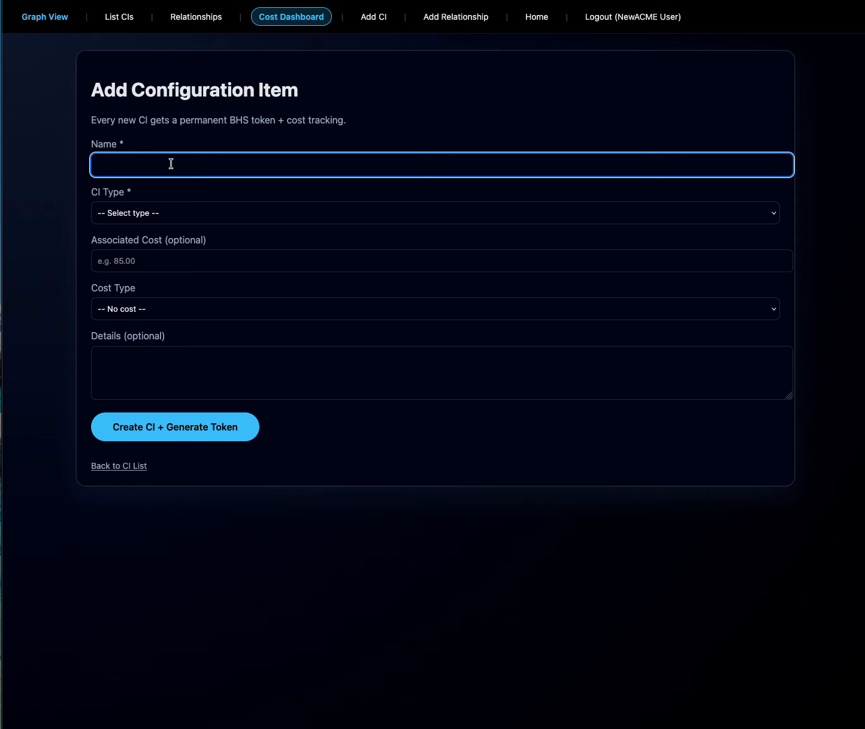
pyautogui.write('So')
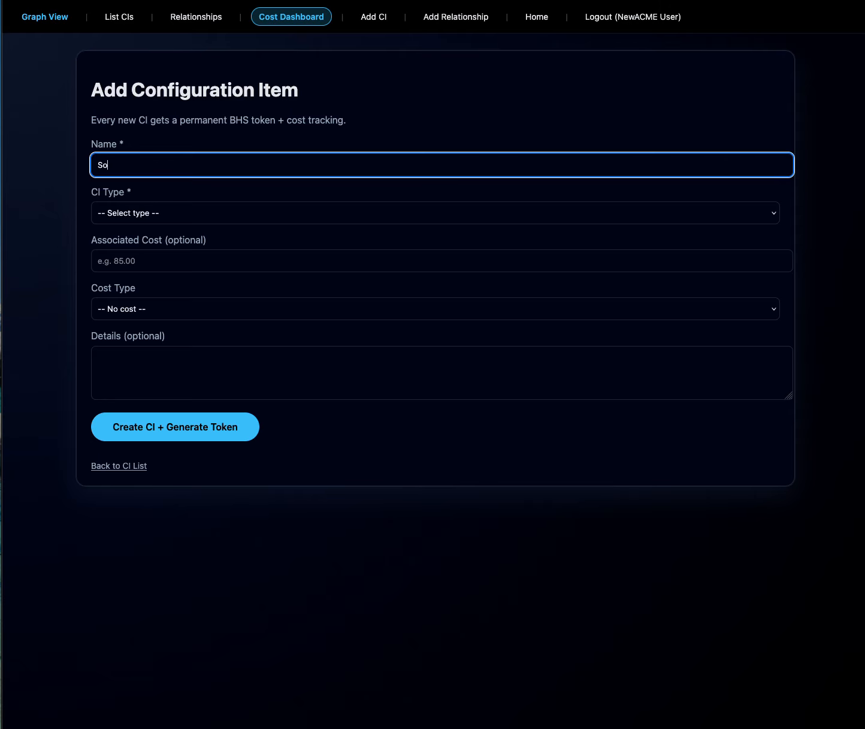
pyautogui.press('BackSpace')
pyautogui.write('ubs')
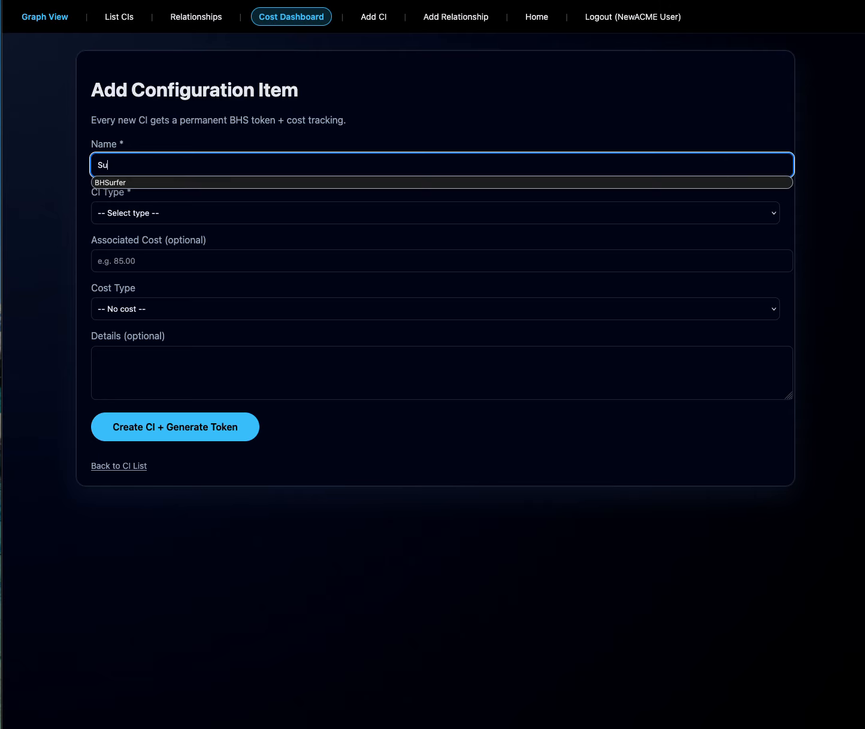
pyautogui.write('cr')
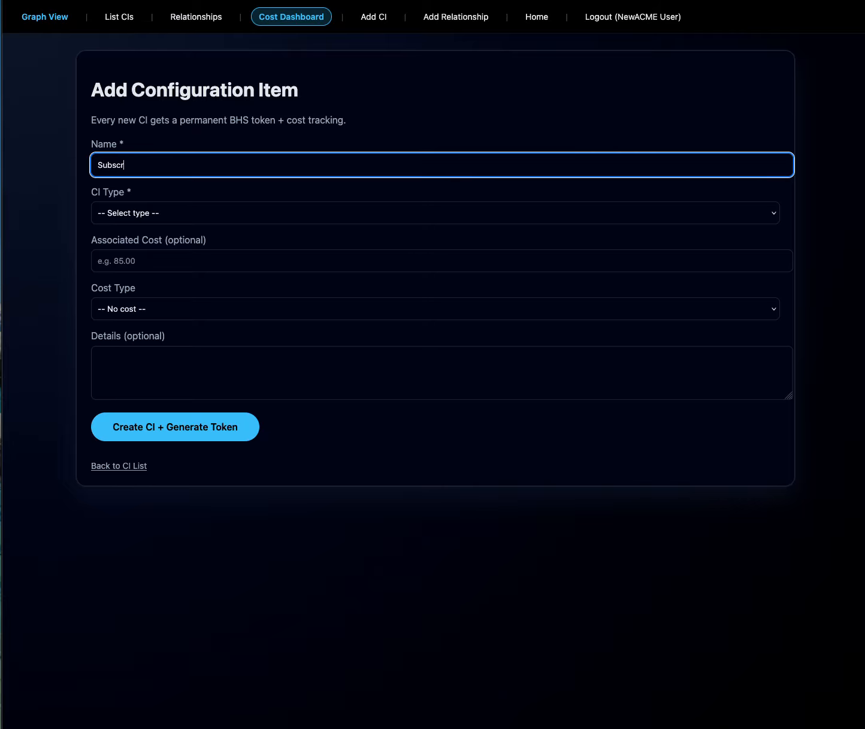
pyautogui.write('iption Service')
pyautogui.click(146, 214)
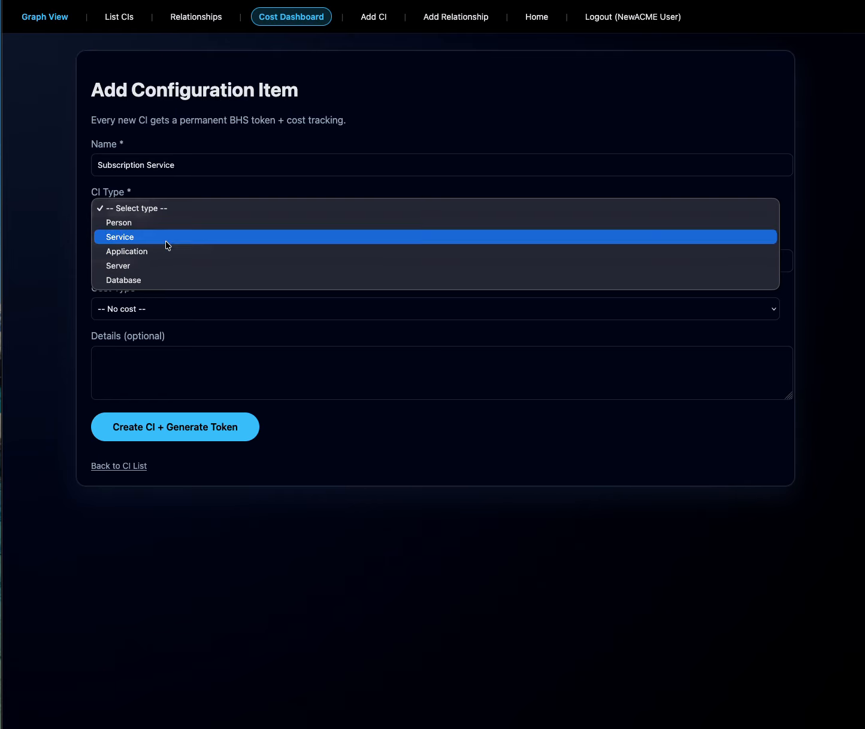
pyautogui.click(166, 238)
# Give the item a One-Time cost of 50.00 and the details "One time service fee per year", and create it with a token.
pyautogui.click(167, 268)
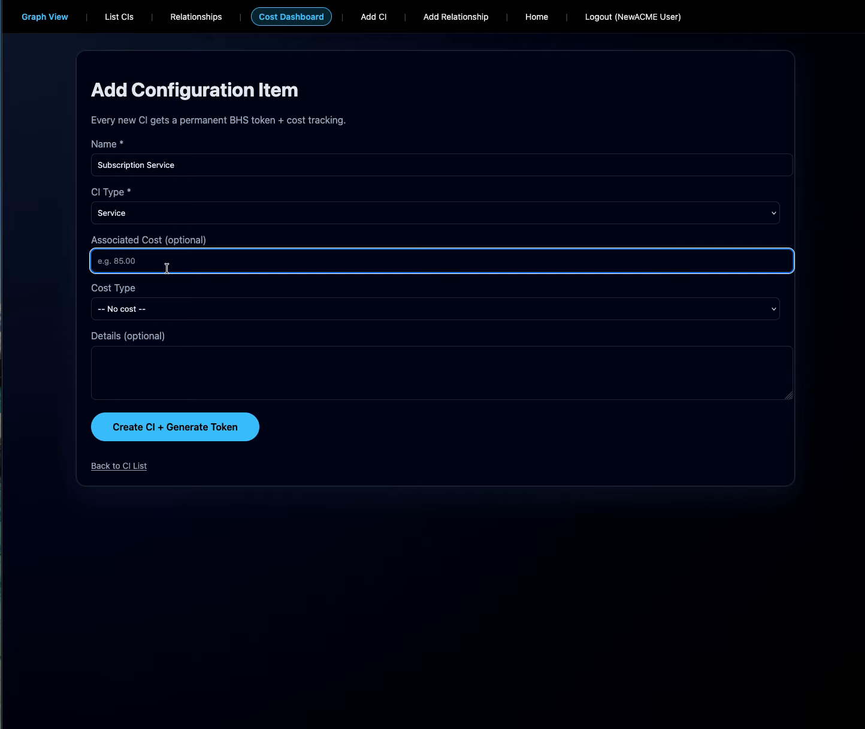
pyautogui.write('50')
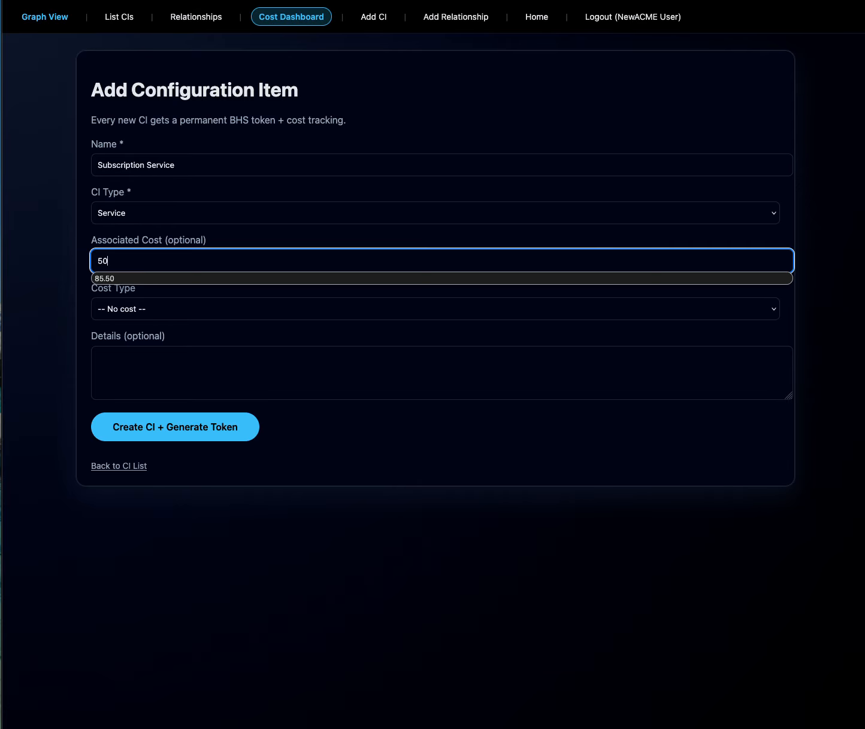
pyautogui.write('.00')
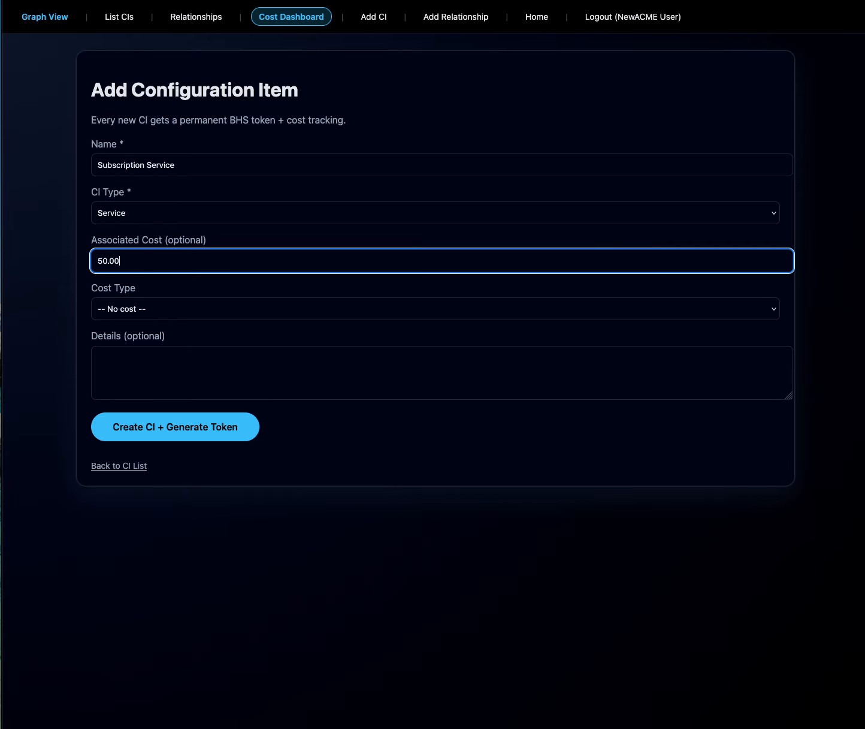
pyautogui.click(165, 309)
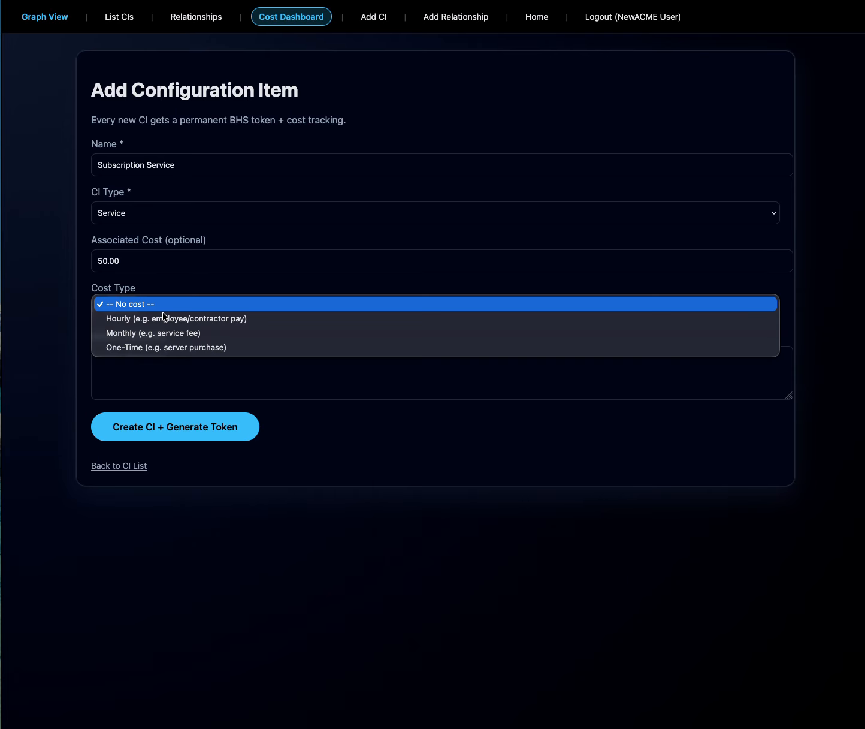
pyautogui.click(185, 349)
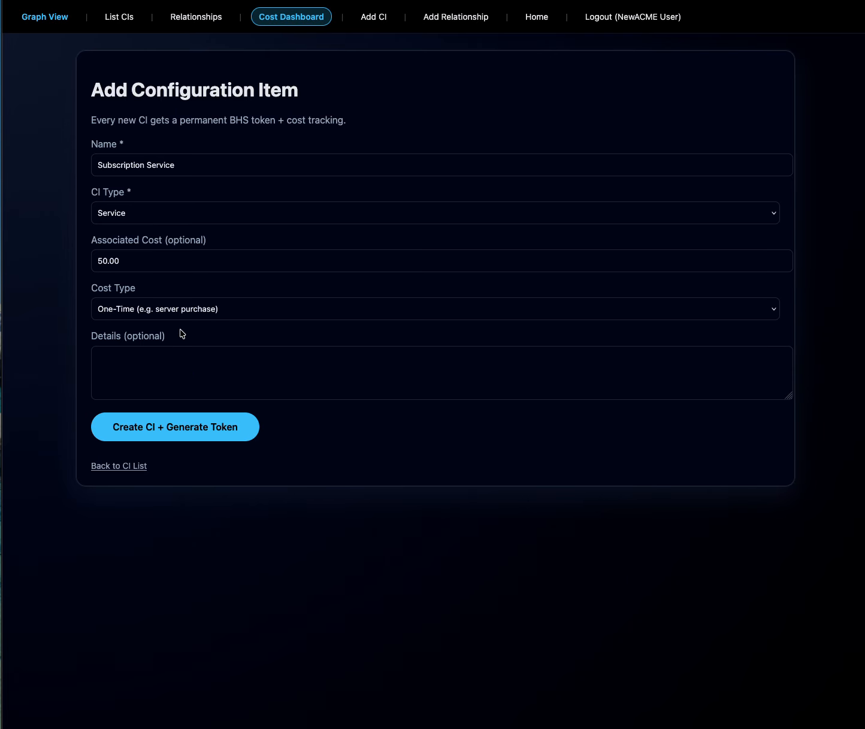
pyautogui.click(156, 379)
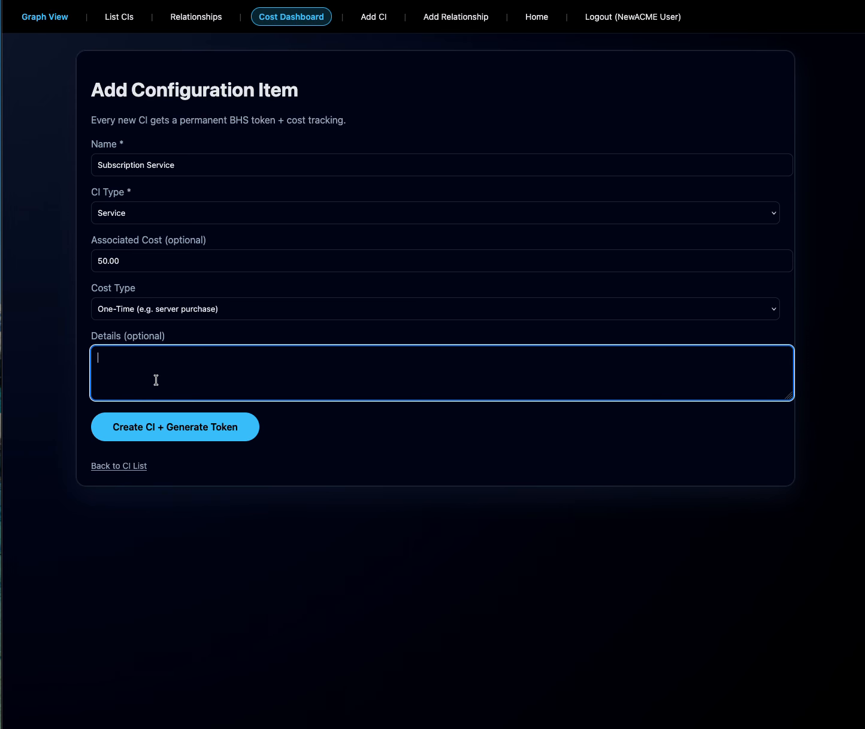
pyautogui.write('One time service fee per year')
pyautogui.click(168, 431)
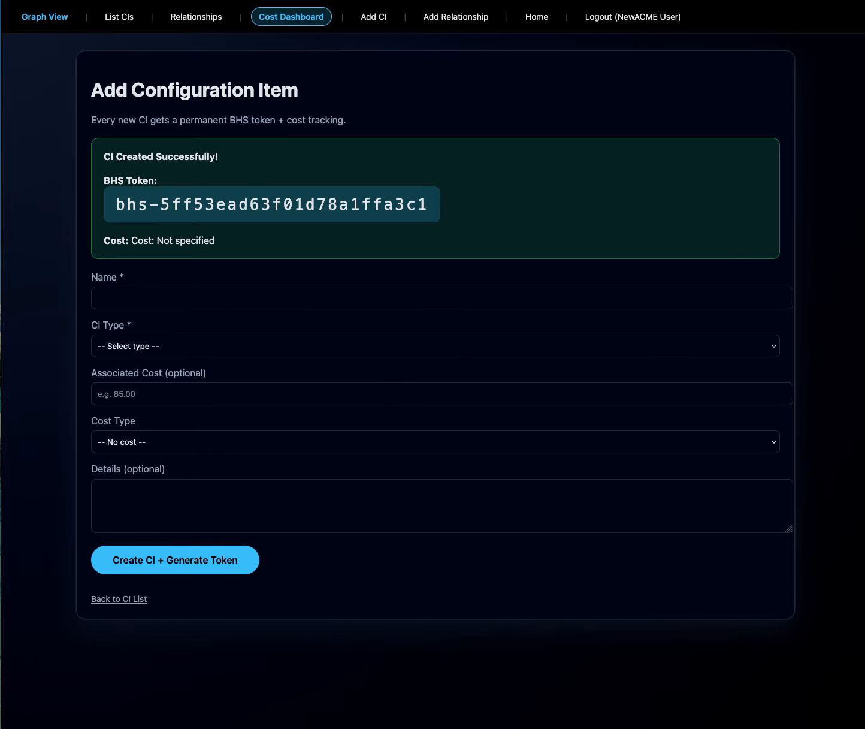
# Switch to the BHS Wallet window to view the connected wallet.
pyautogui.press('super+Tab')
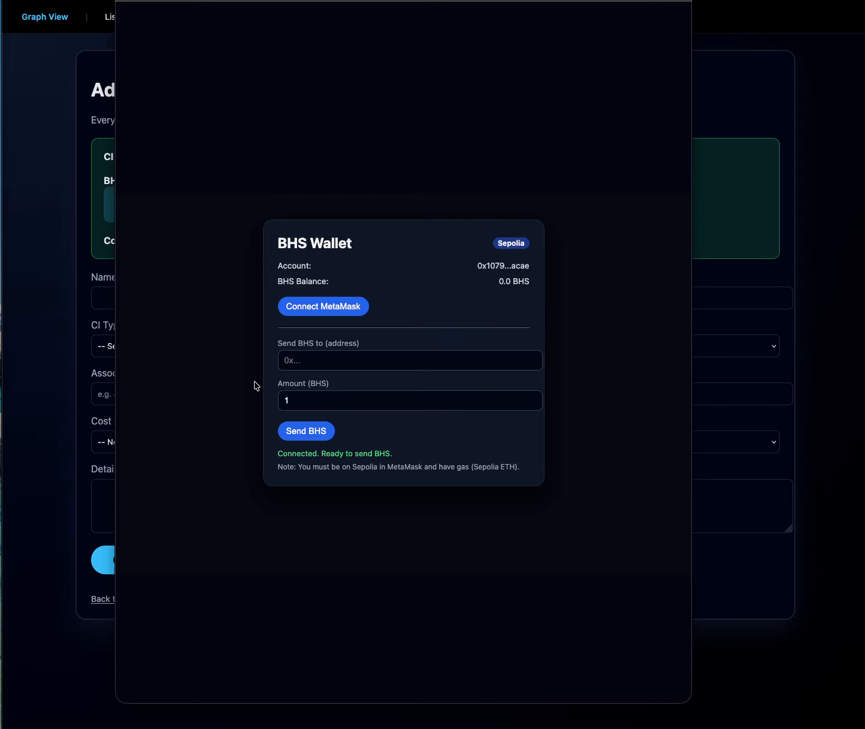
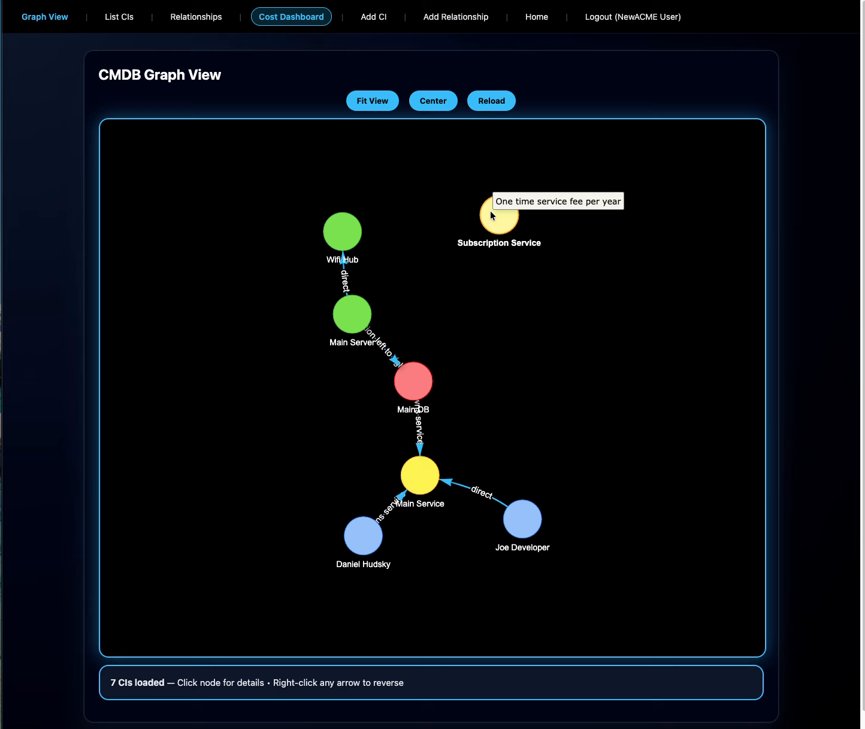
# Add a relationship of type direct with Subscription Service as the source CI and Main Service as the target CI.
pyautogui.click(450, 18)
pyautogui.click(304, 121)
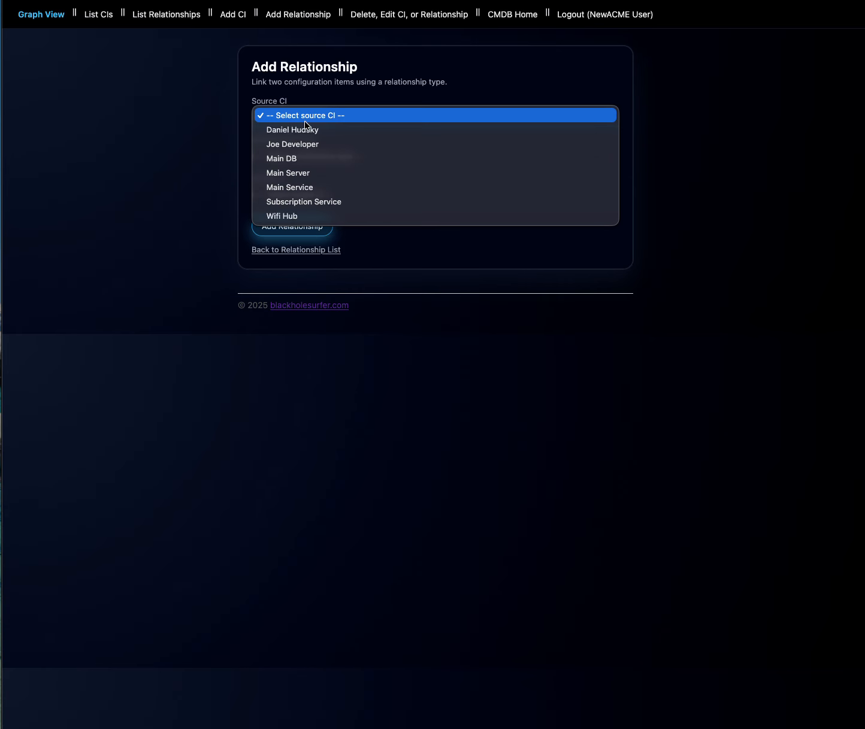
pyautogui.click(303, 202)
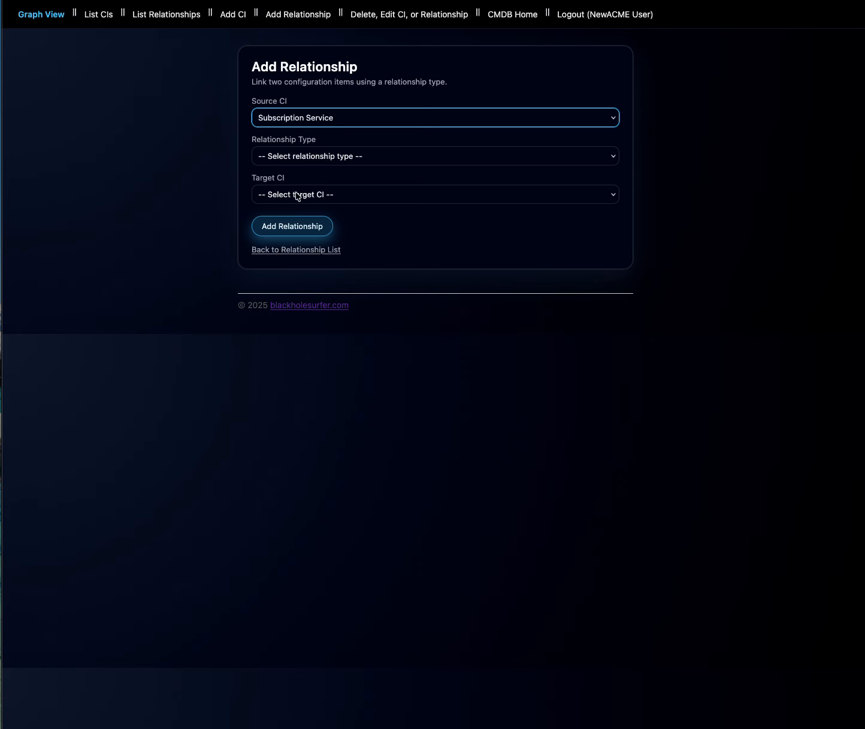
pyautogui.click(291, 159)
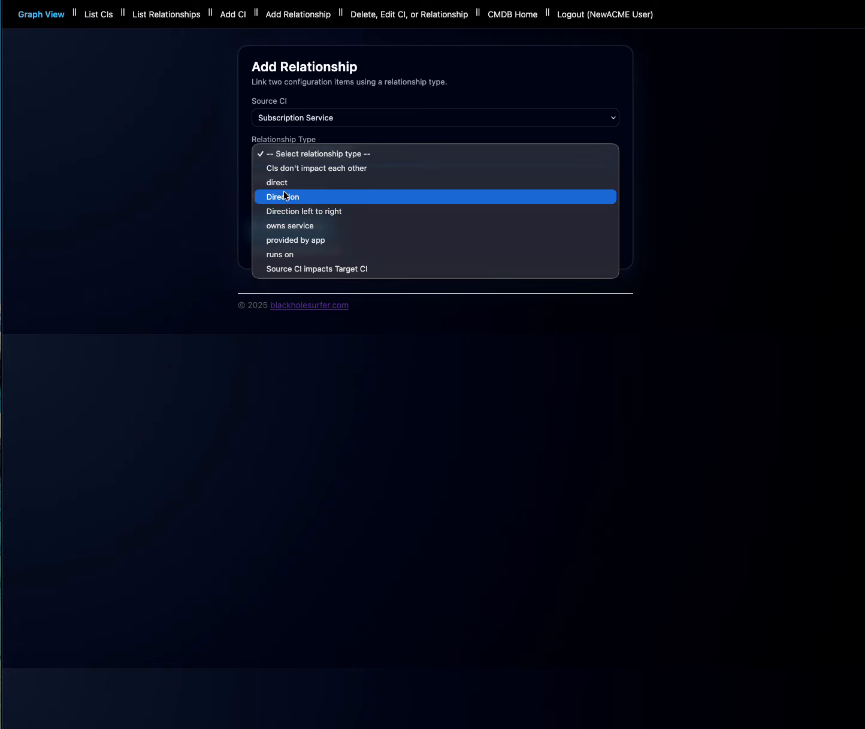
pyautogui.click(283, 184)
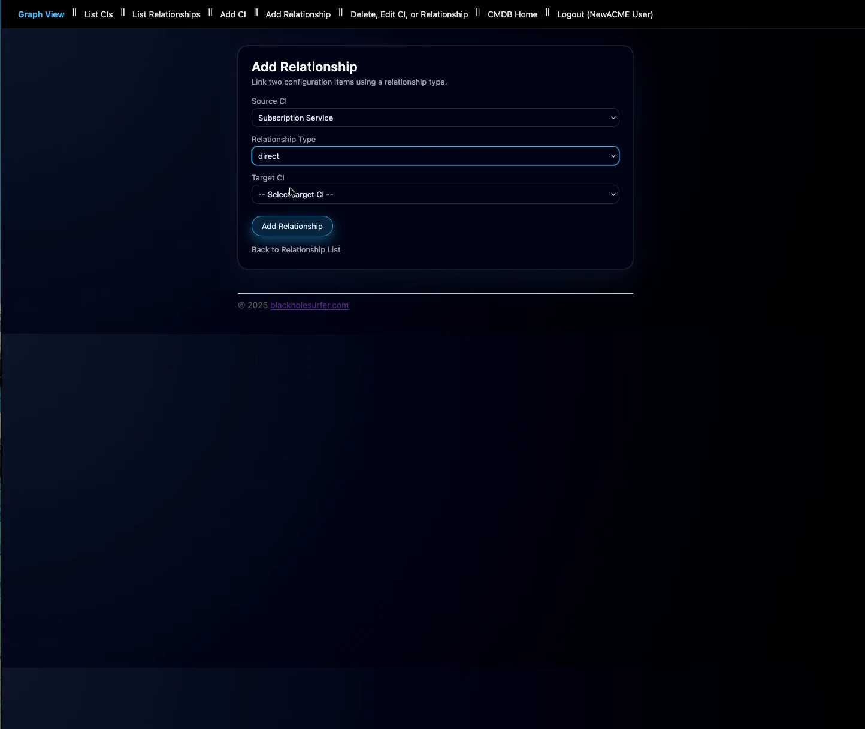
pyautogui.click(290, 192)
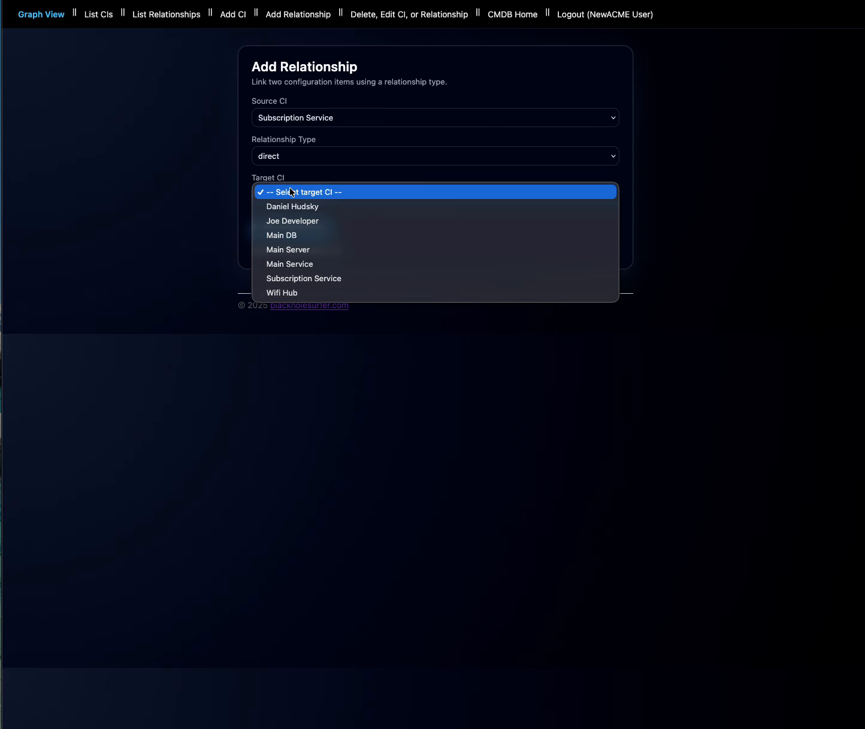
pyautogui.click(279, 266)
pyautogui.click(293, 227)
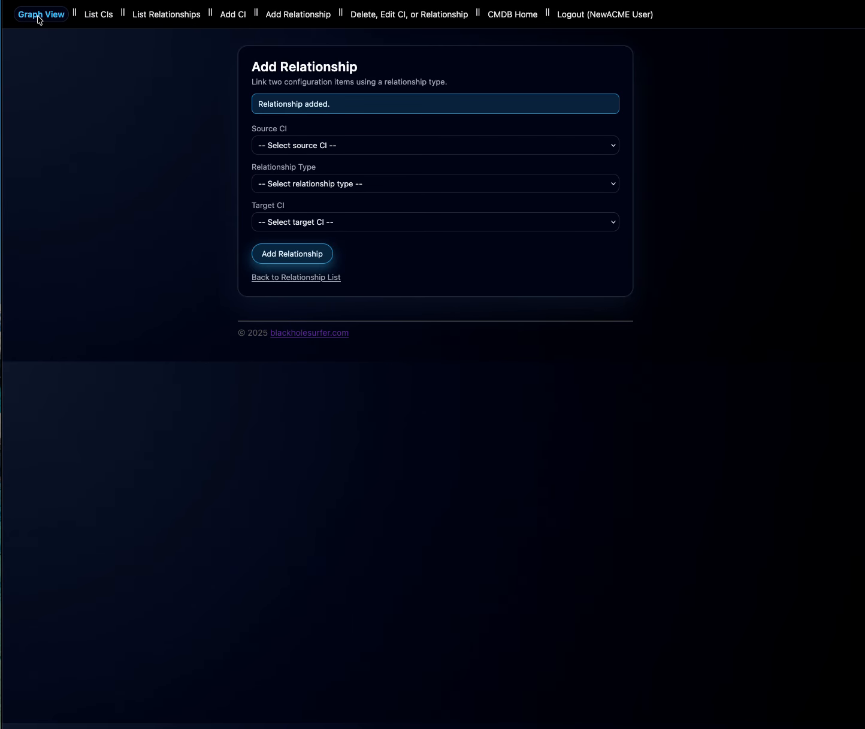
# Open the graph view and move the developer and Subscription Service nodes farther away from Main Service.
pyautogui.click(39, 19)
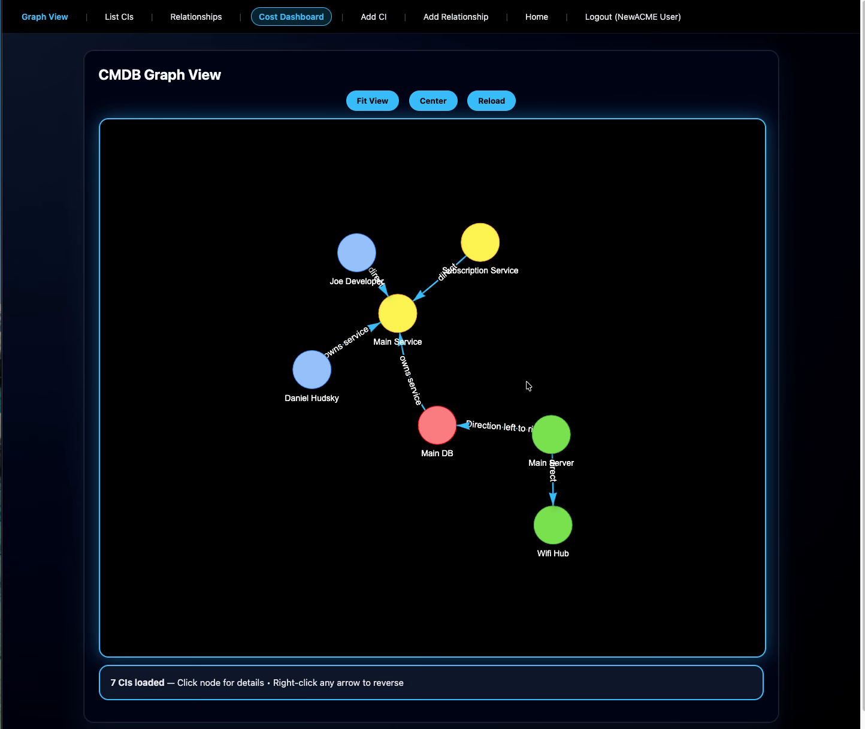
pyautogui.moveTo(340, 246); pyautogui.dragTo(269, 221)
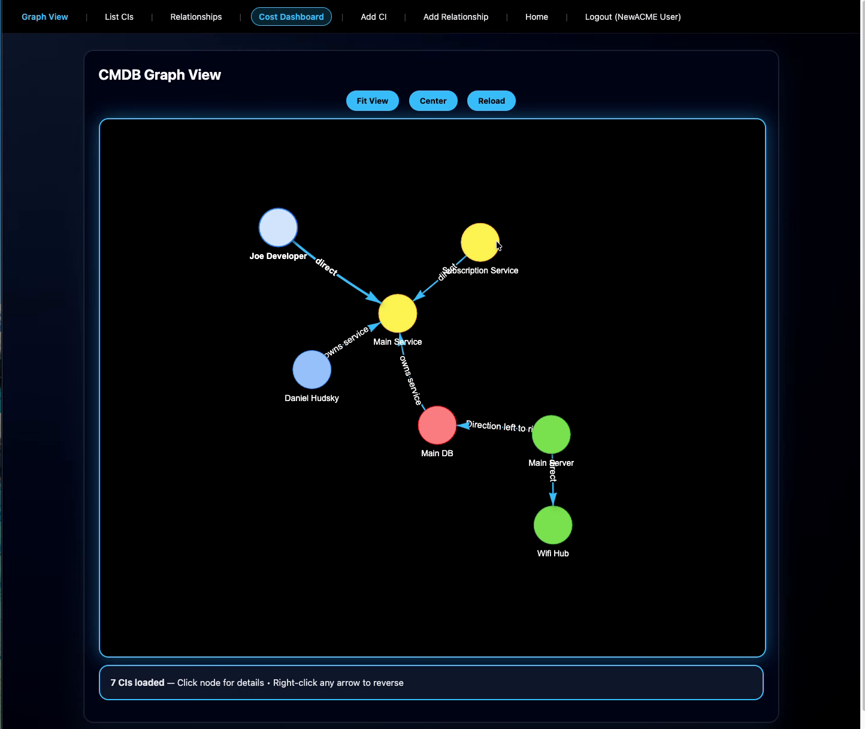
pyautogui.moveTo(497, 244); pyautogui.dragTo(473, 191)
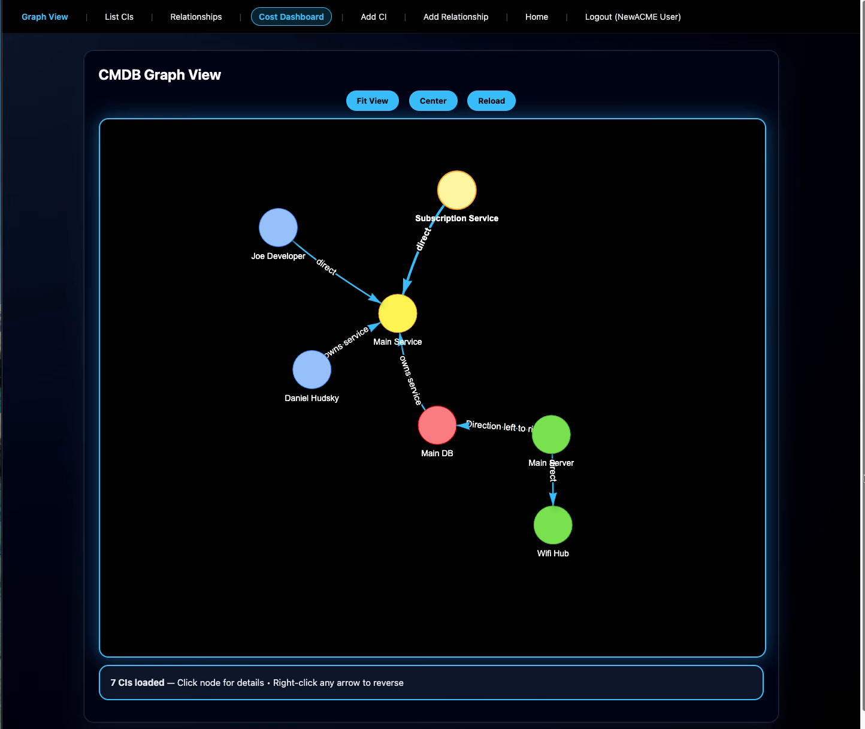
# Examine the cost and details of the Subscription Service, Main DB, Main Server, Wifi Hub and both person nodes in the graph.
pyautogui.scroll(-1, 854, 479)
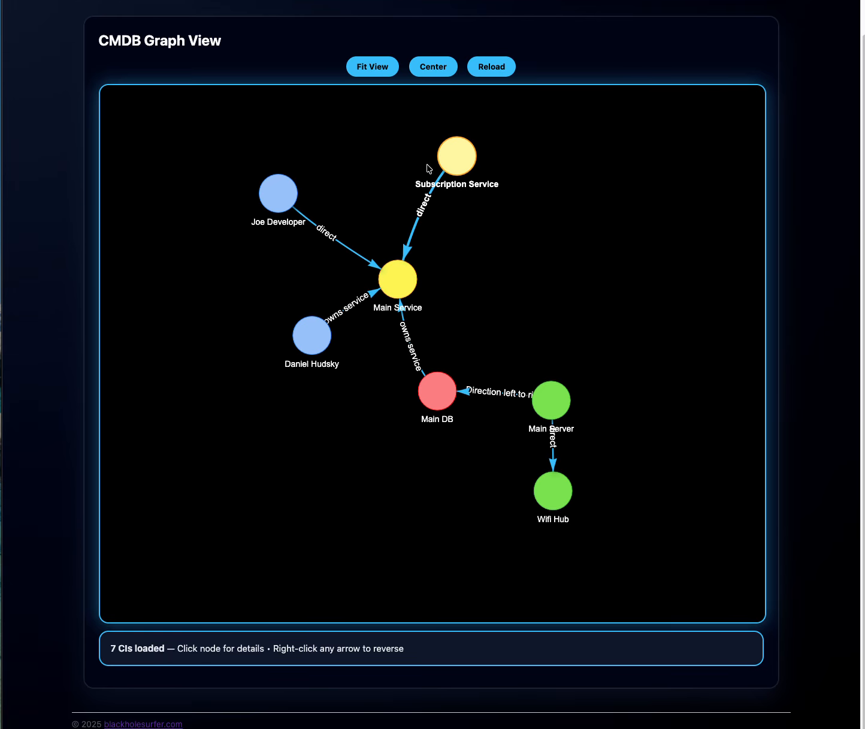
pyautogui.click(450, 160)
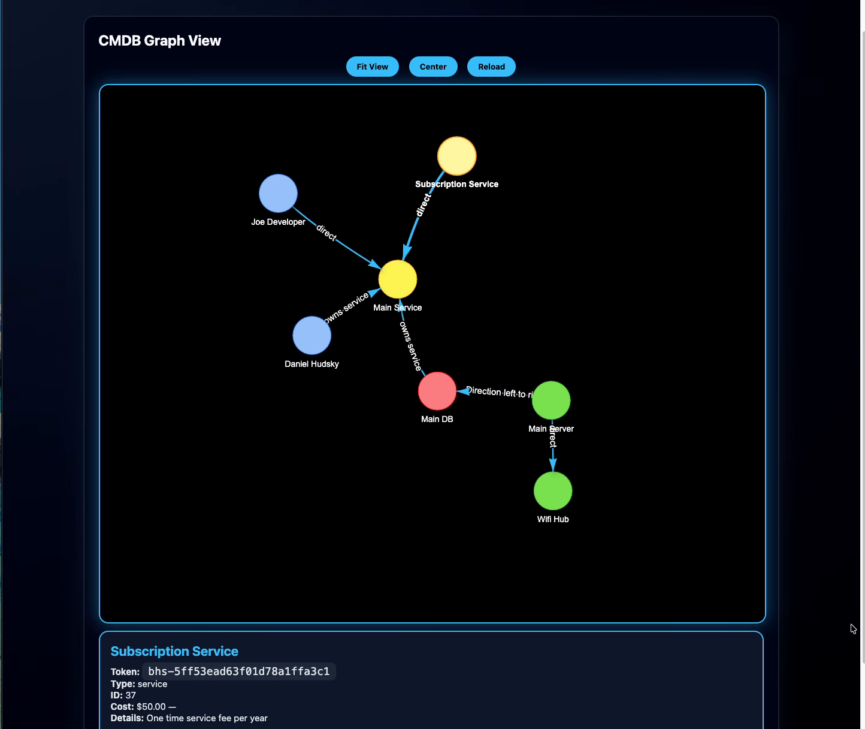
pyautogui.scroll(-3, 852, 636)
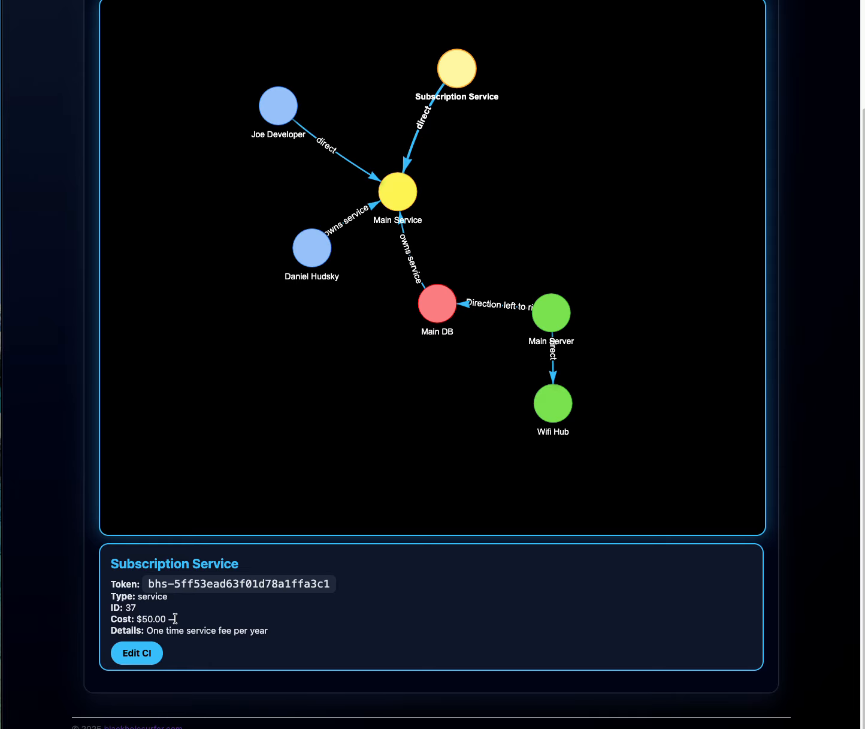
pyautogui.click(438, 301)
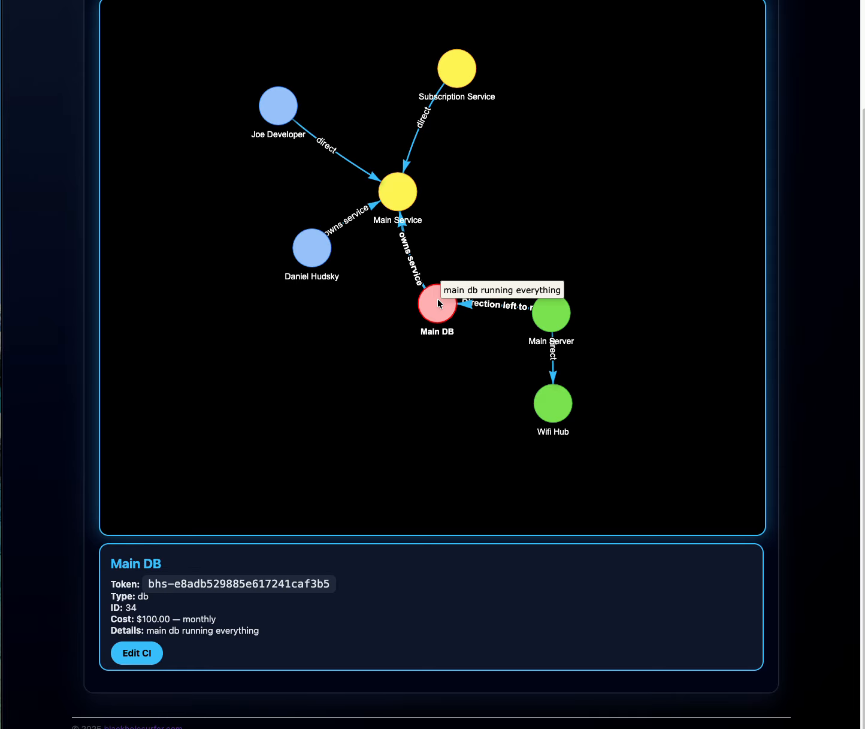
pyautogui.click(569, 312)
pyautogui.click(553, 403)
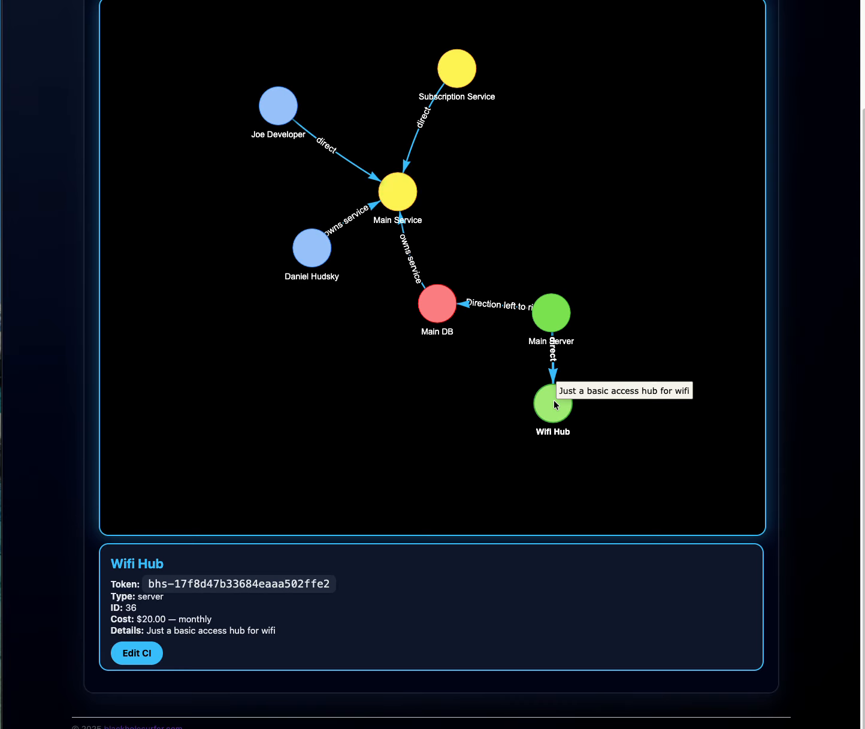
pyautogui.click(312, 251)
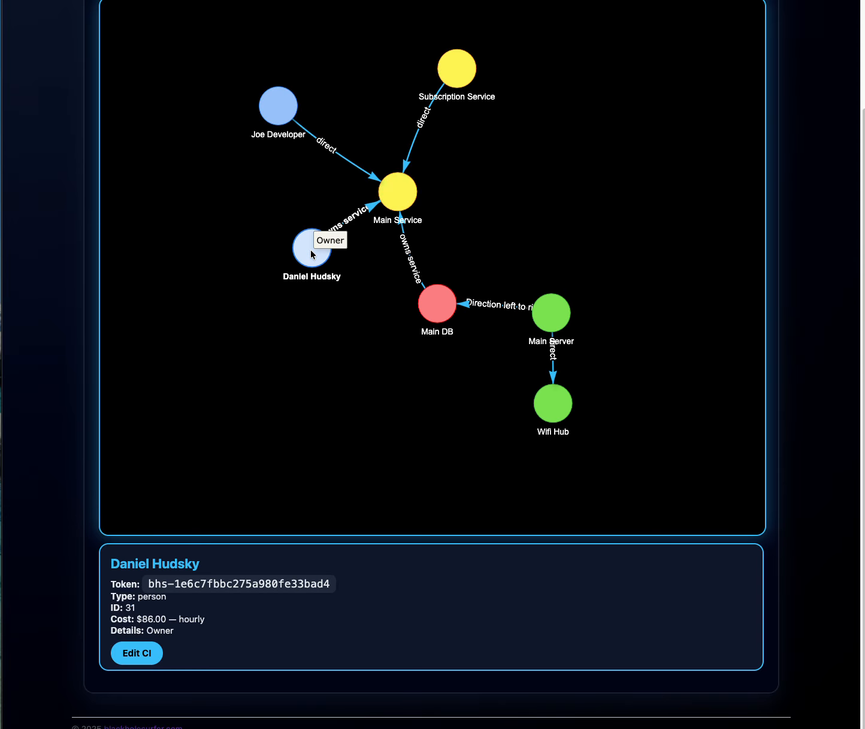
pyautogui.click(278, 105)
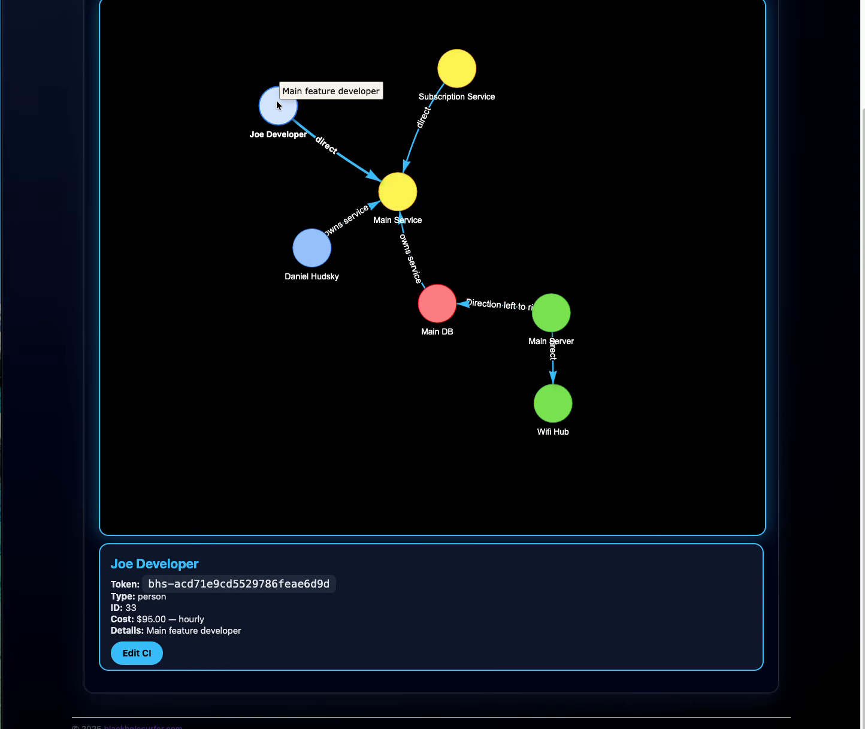
pyautogui.click(460, 72)
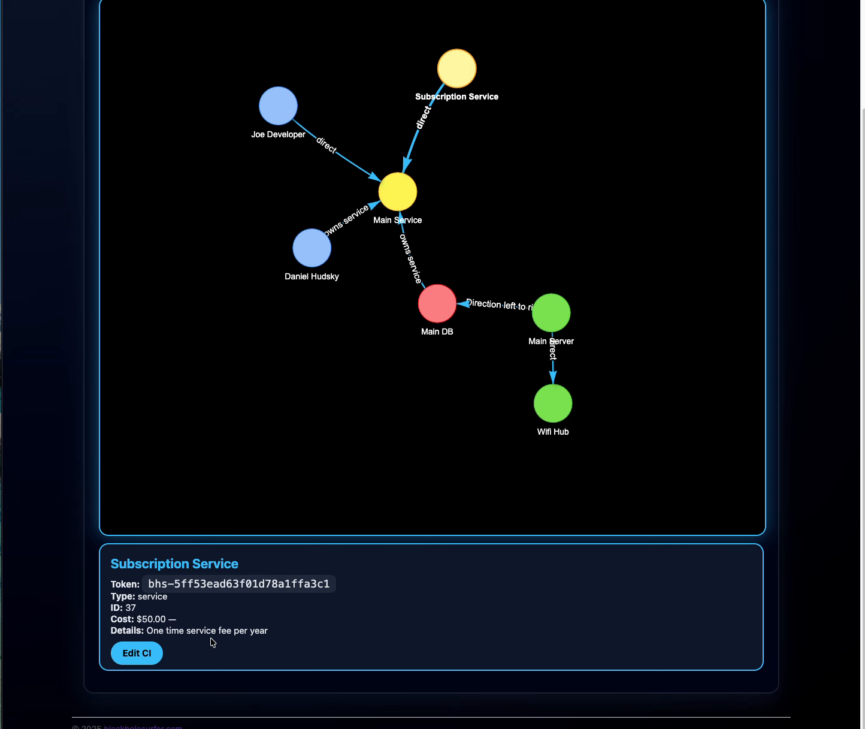
pyautogui.scroll(-3, 402, 367)
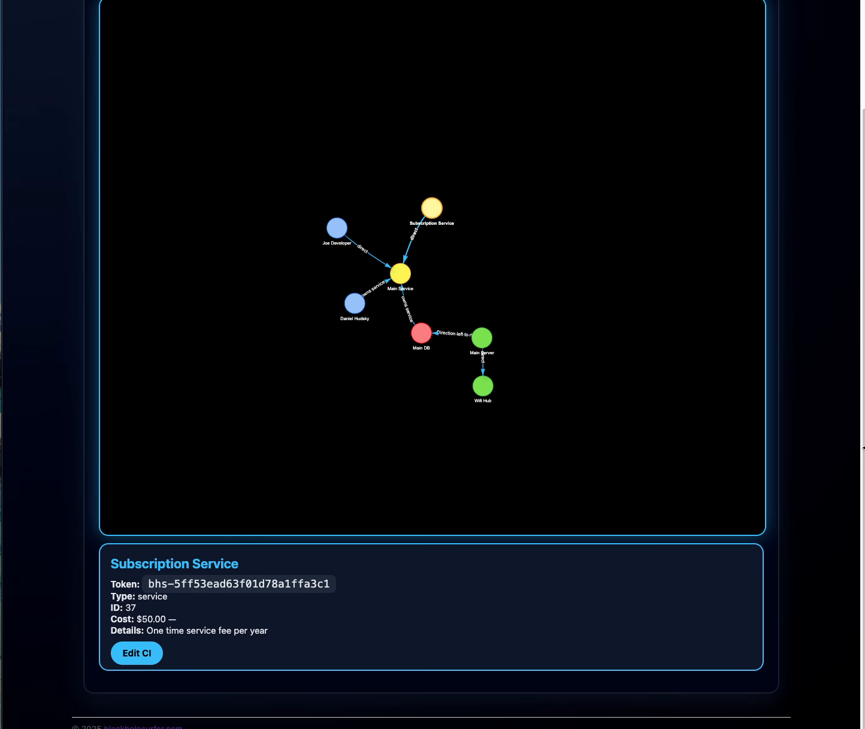
# Start a new configuration item, enter the employee's name and set the CI type to Person.
pyautogui.moveTo(862, 454); pyautogui.dragTo(856, 290)
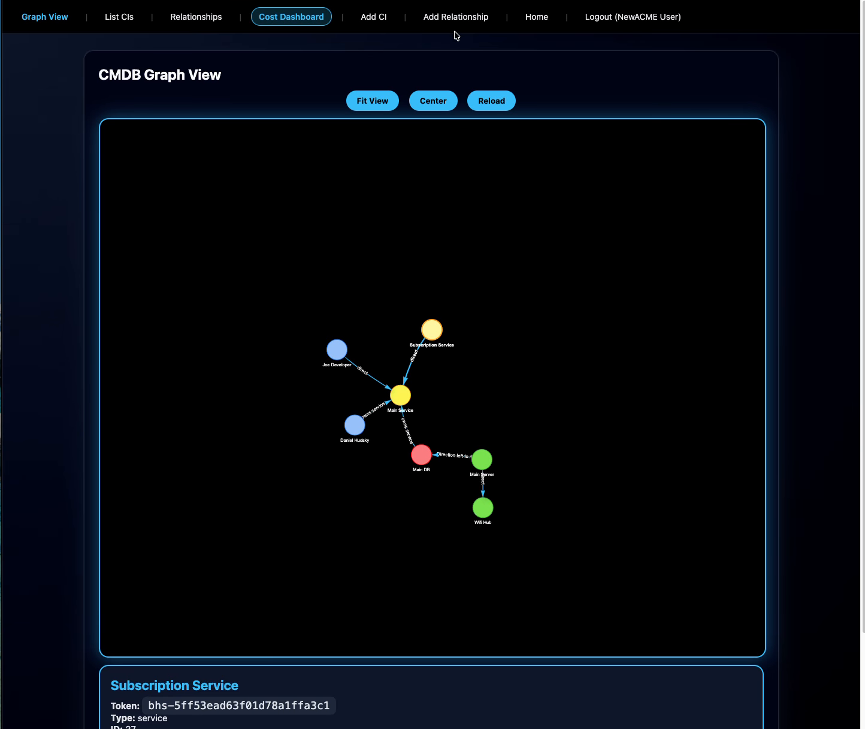
pyautogui.click(374, 18)
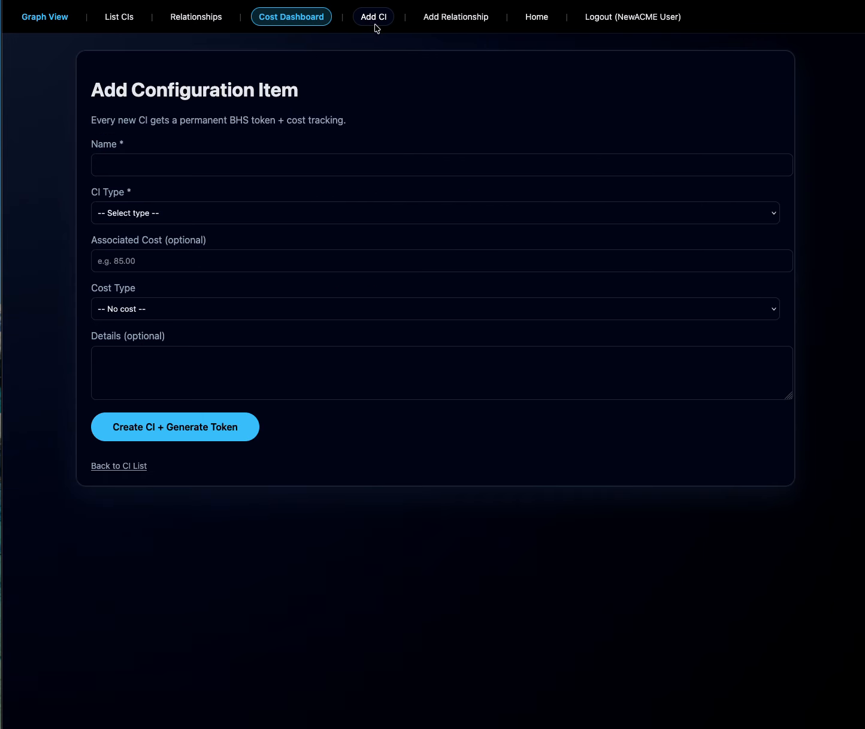
pyautogui.click(167, 161)
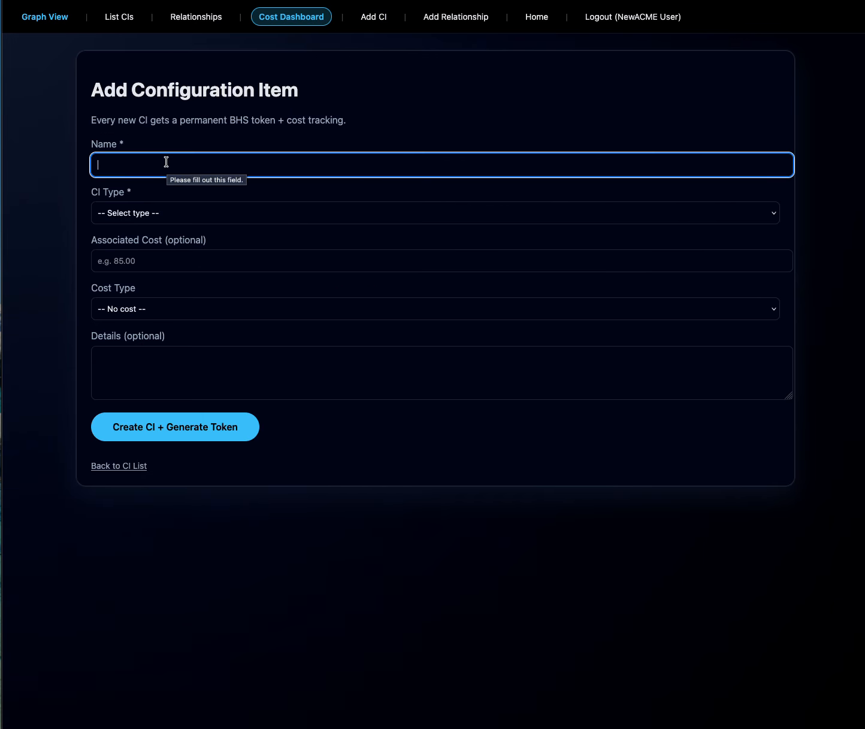
pyautogui.write('Jo')
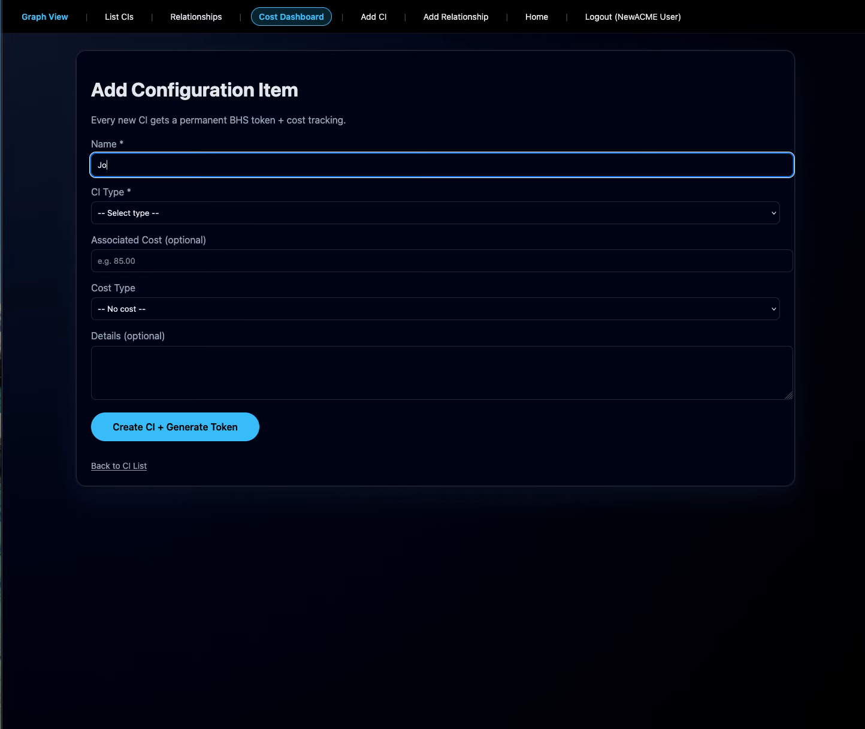
pyautogui.write('pe E')
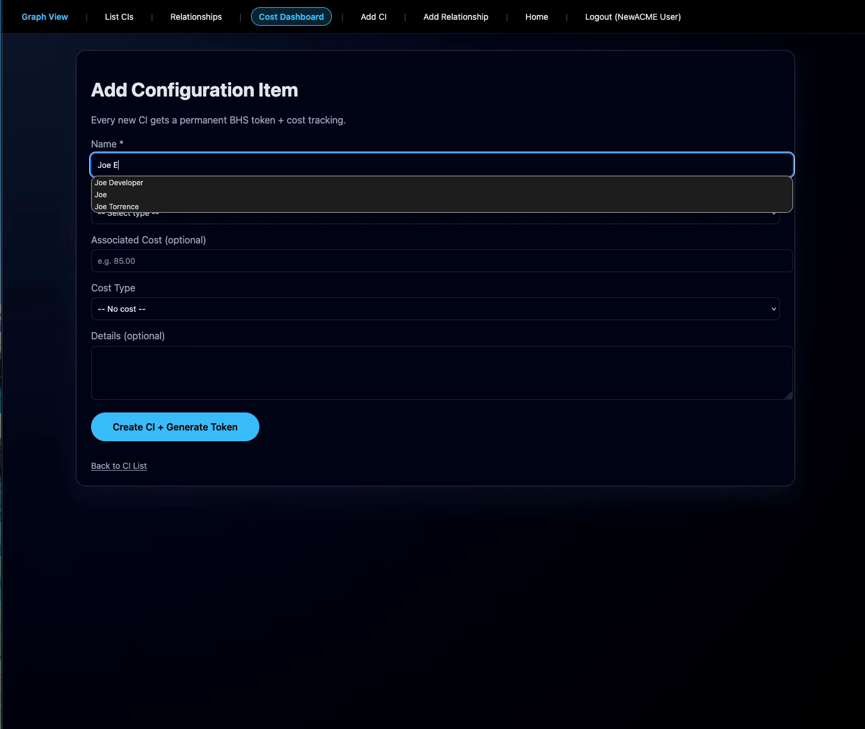
pyautogui.write('mployee')
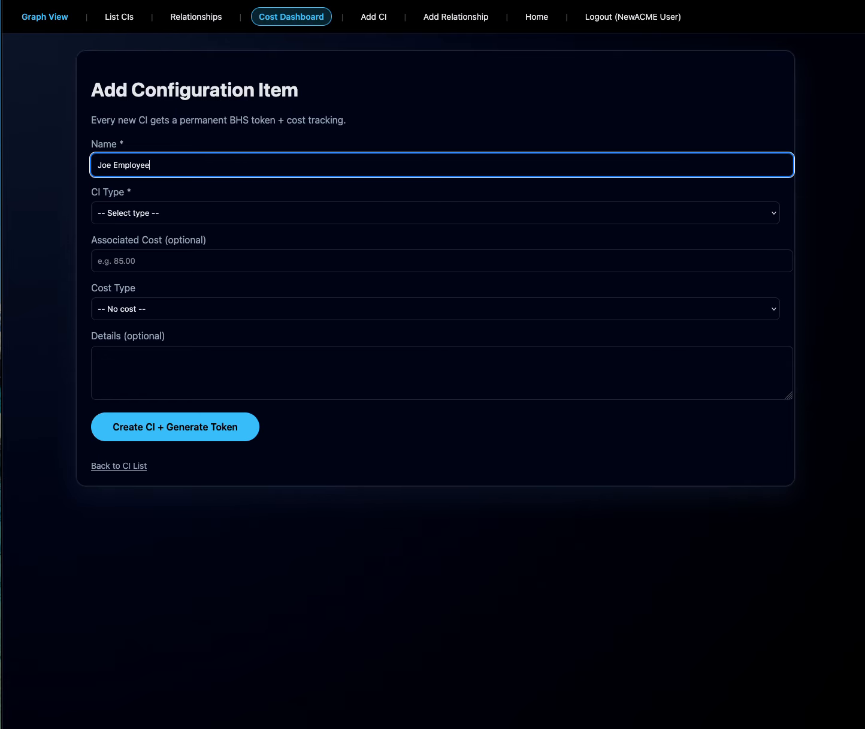
pyautogui.click(125, 214)
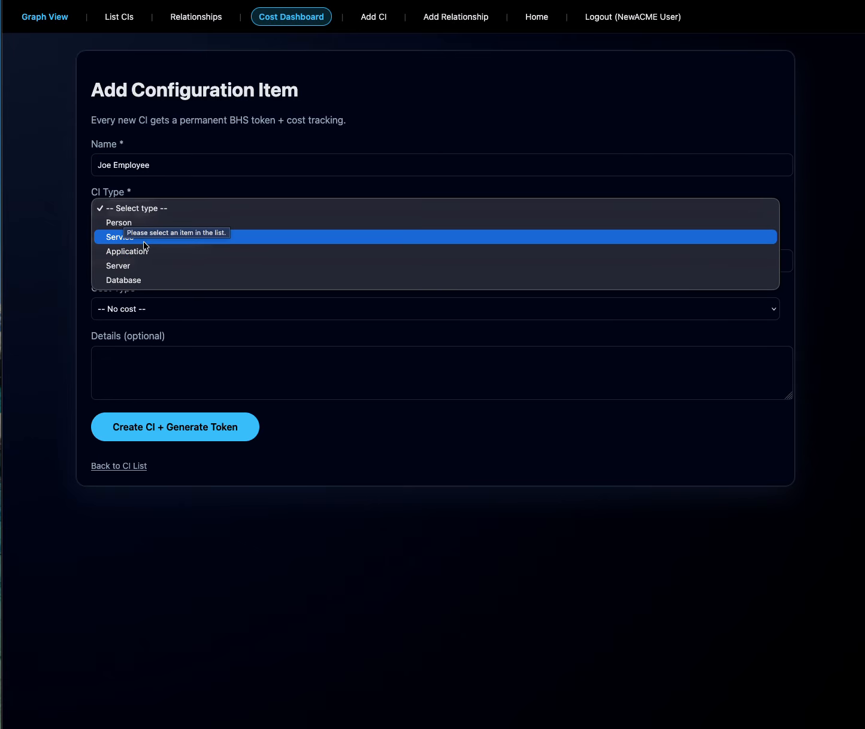
pyautogui.click(144, 224)
# Set the new person item's associated cost to 100.00 with the Hourly cost type.
pyautogui.click(138, 264)
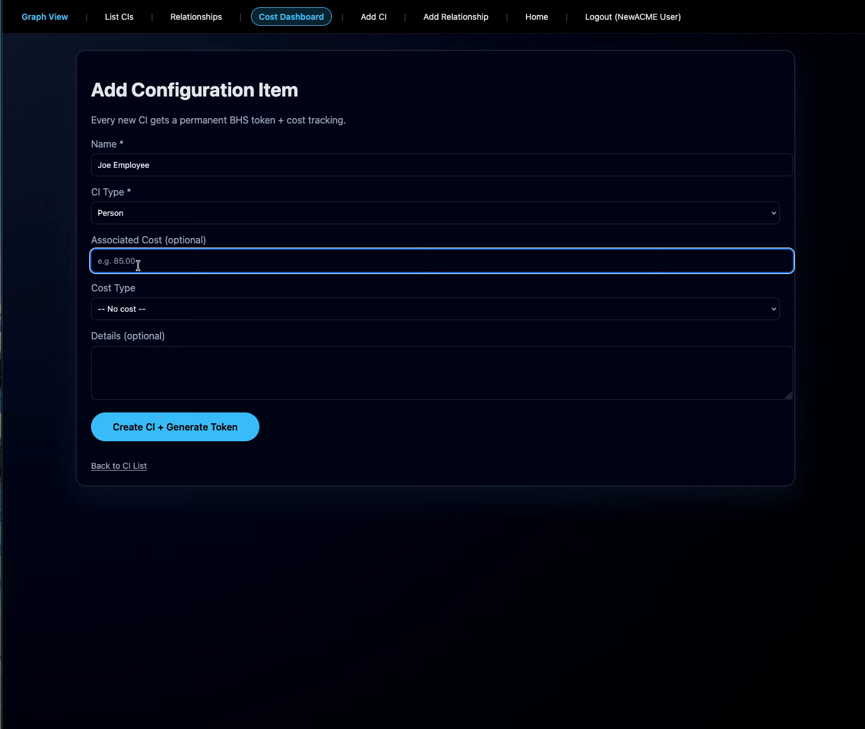
pyautogui.write('1')
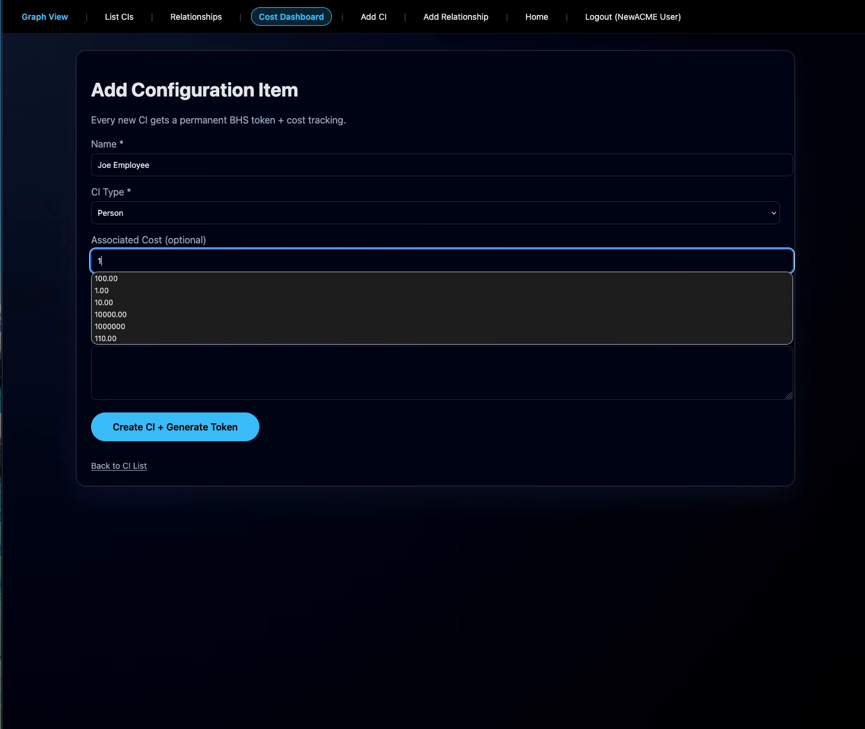
pyautogui.write('00')
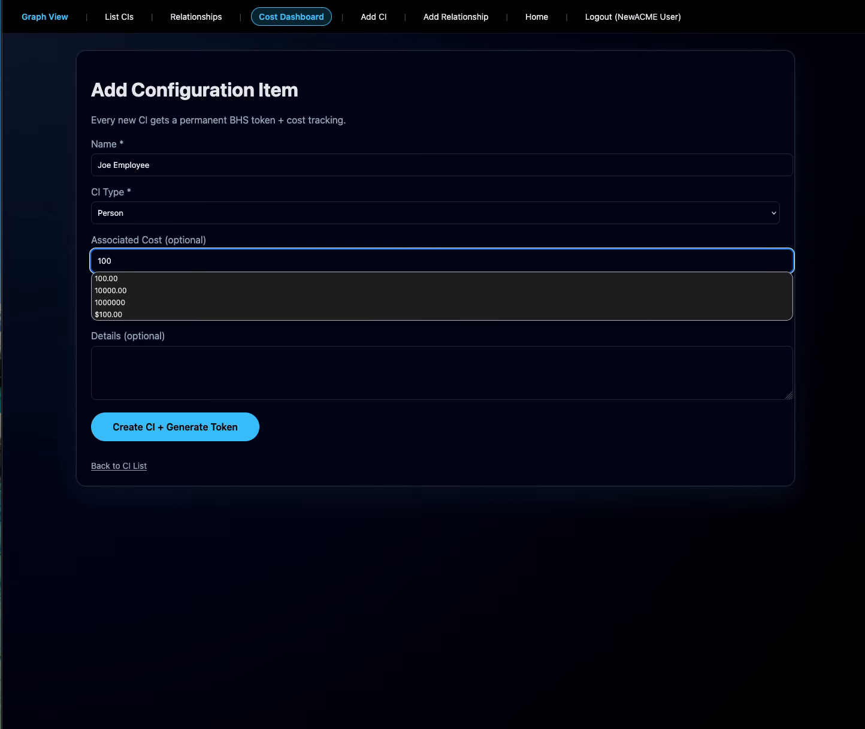
pyautogui.write('.00')
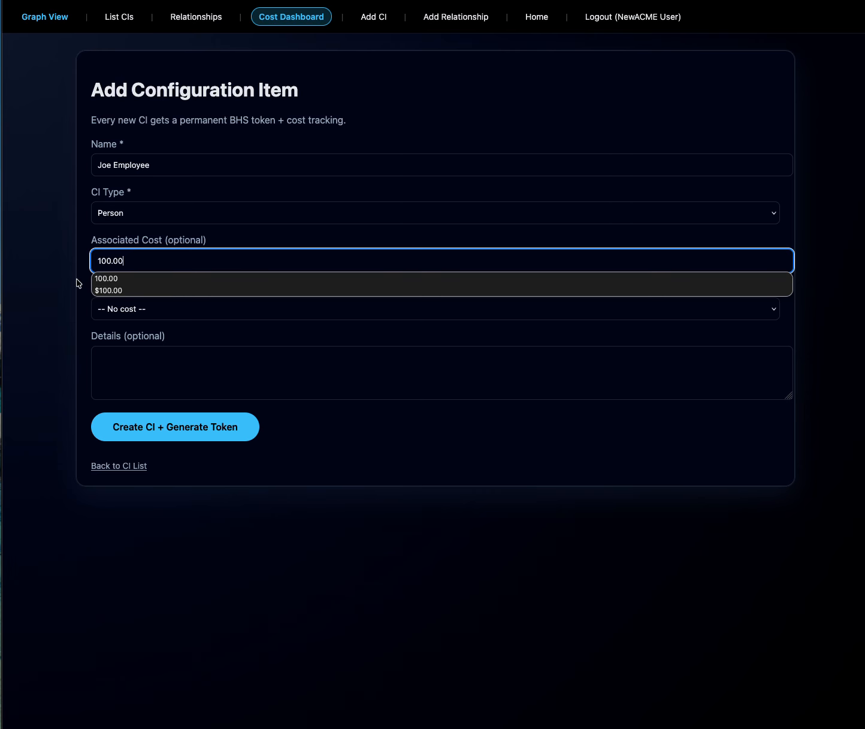
pyautogui.click(76, 283)
pyautogui.click(114, 309)
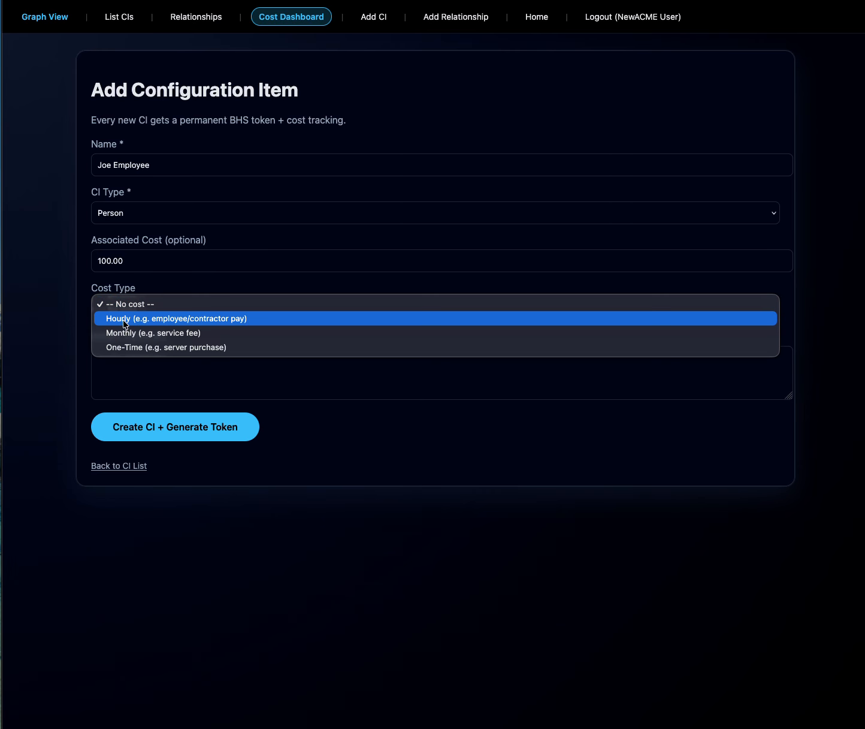
pyautogui.click(124, 324)
# Enter the details "New bad ass developer that can do things for me." and create the item with a generated token.
pyautogui.click(152, 375)
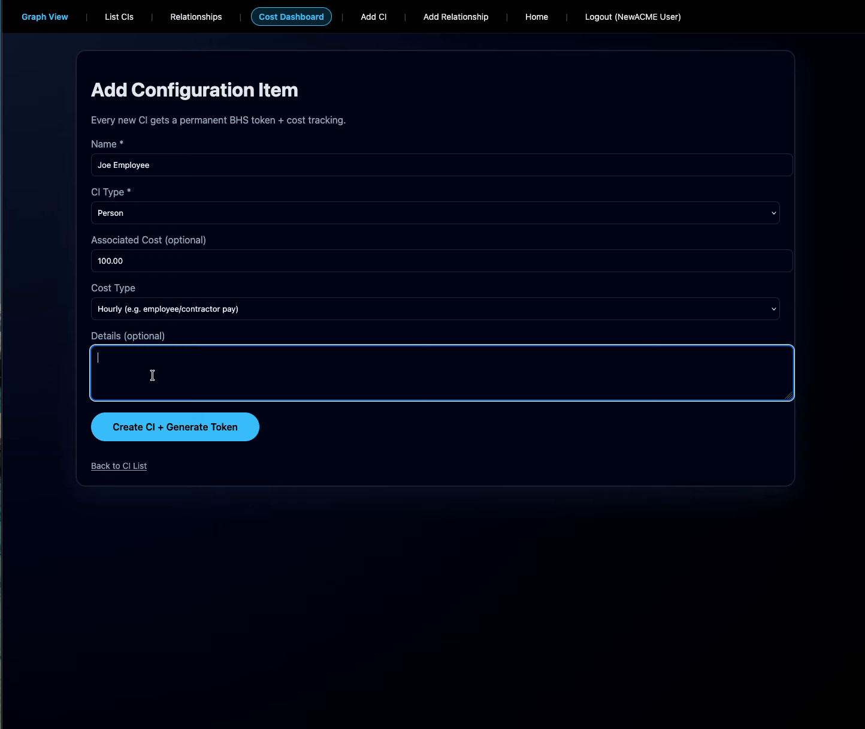
pyautogui.write('Ne')
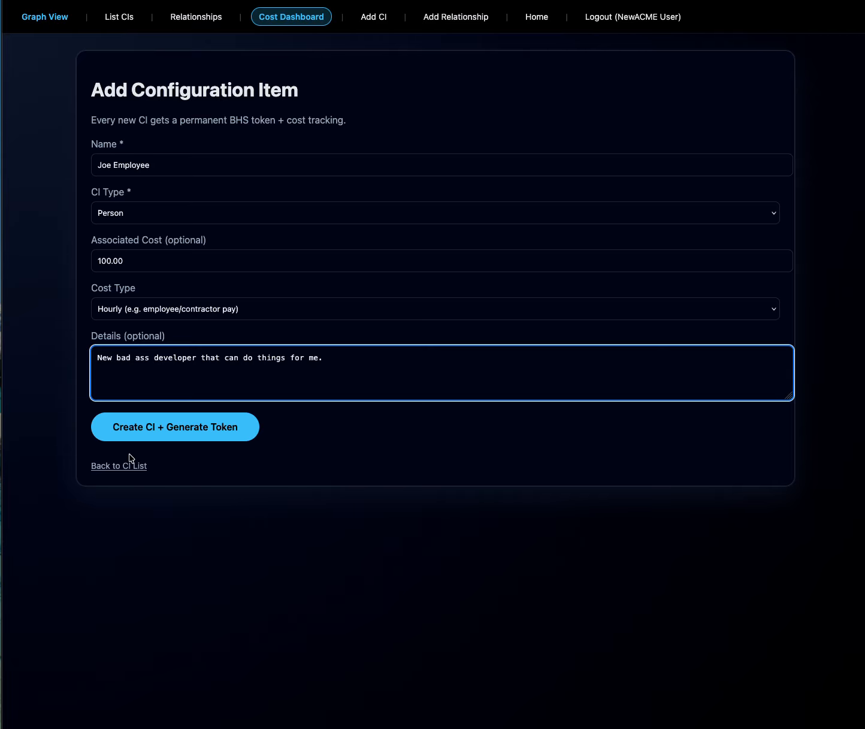
pyautogui.click(181, 428)
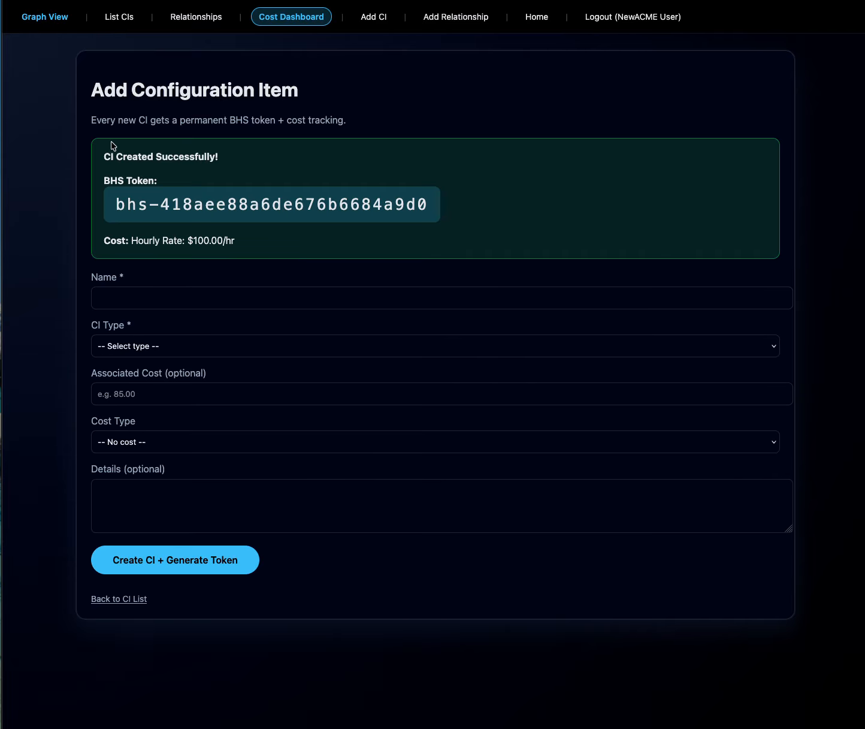
# Add an "owns service" relationship from the developer person item to Main Service.
pyautogui.click(456, 17)
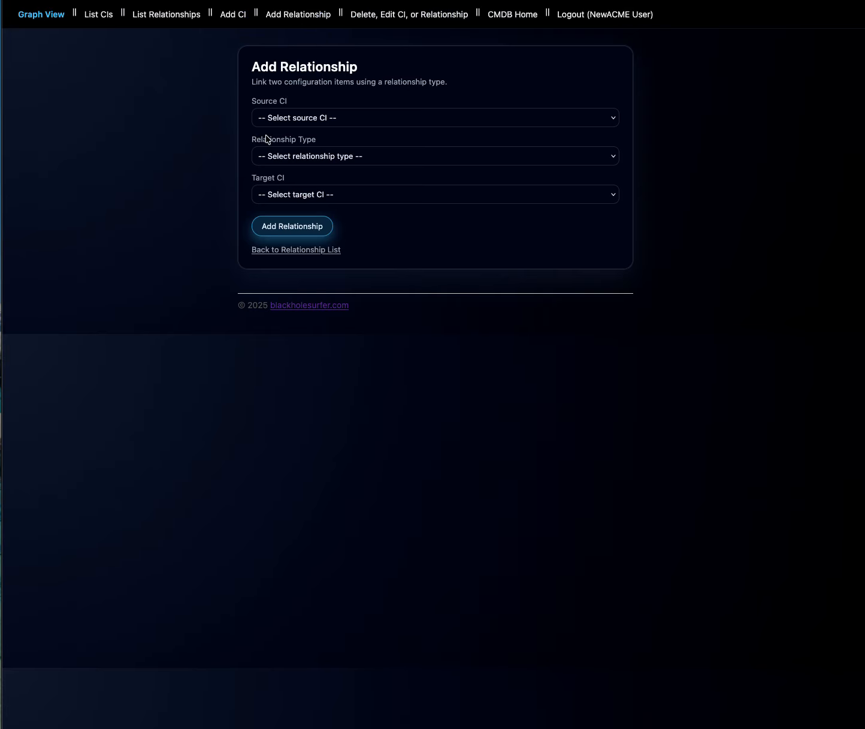
pyautogui.click(303, 123)
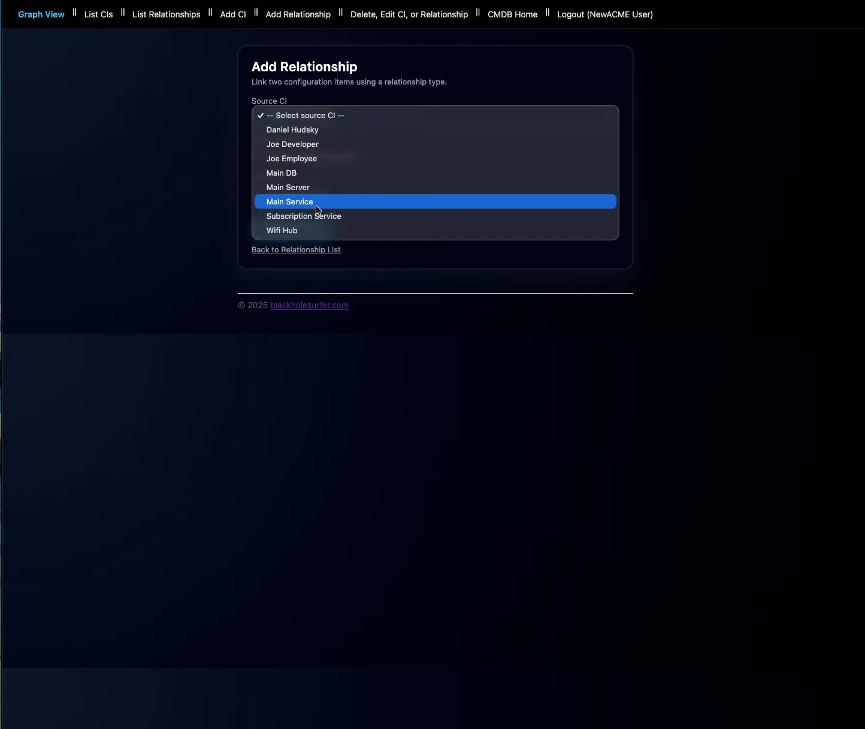
pyautogui.click(296, 145)
pyautogui.click(300, 161)
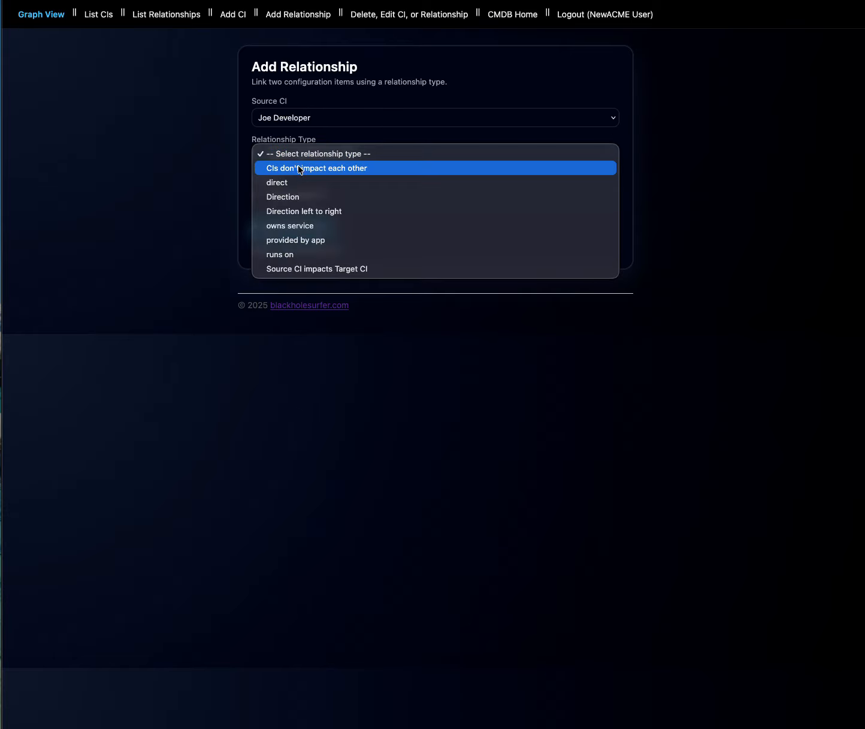
pyautogui.click(308, 225)
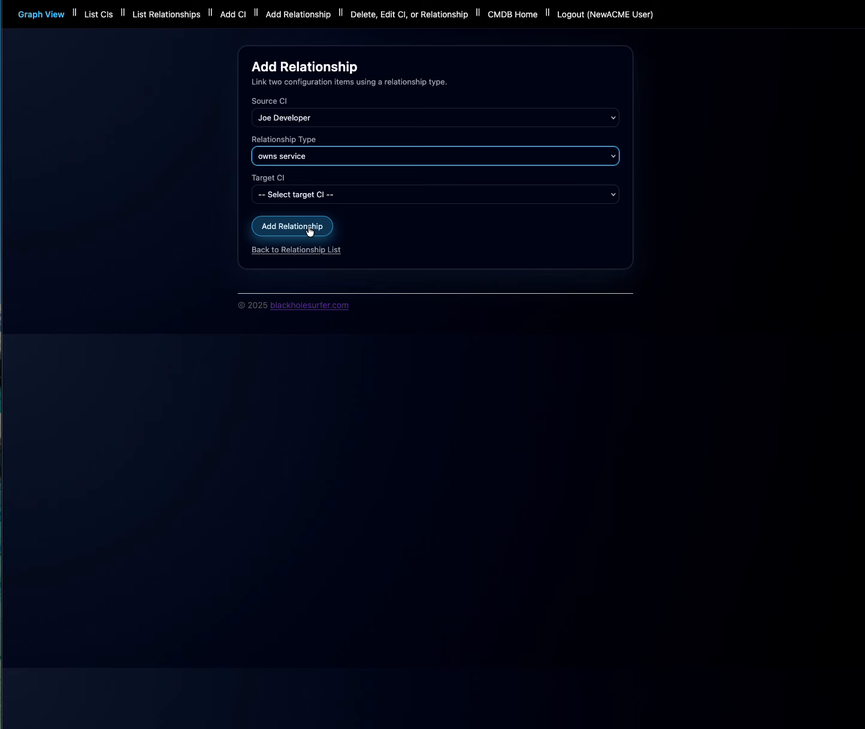
pyautogui.click(293, 196)
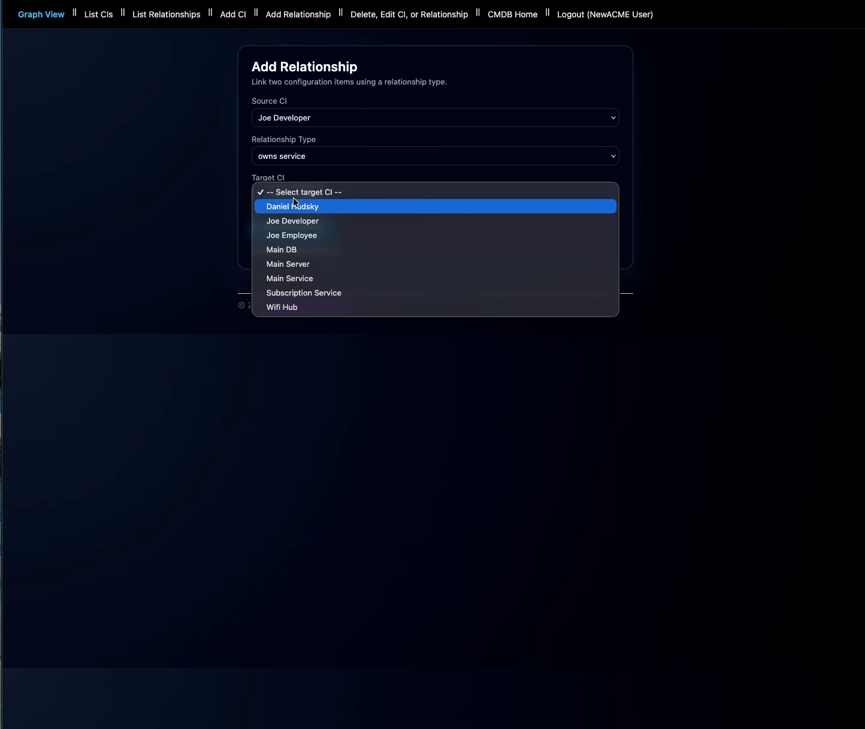
pyautogui.click(272, 281)
pyautogui.click(294, 235)
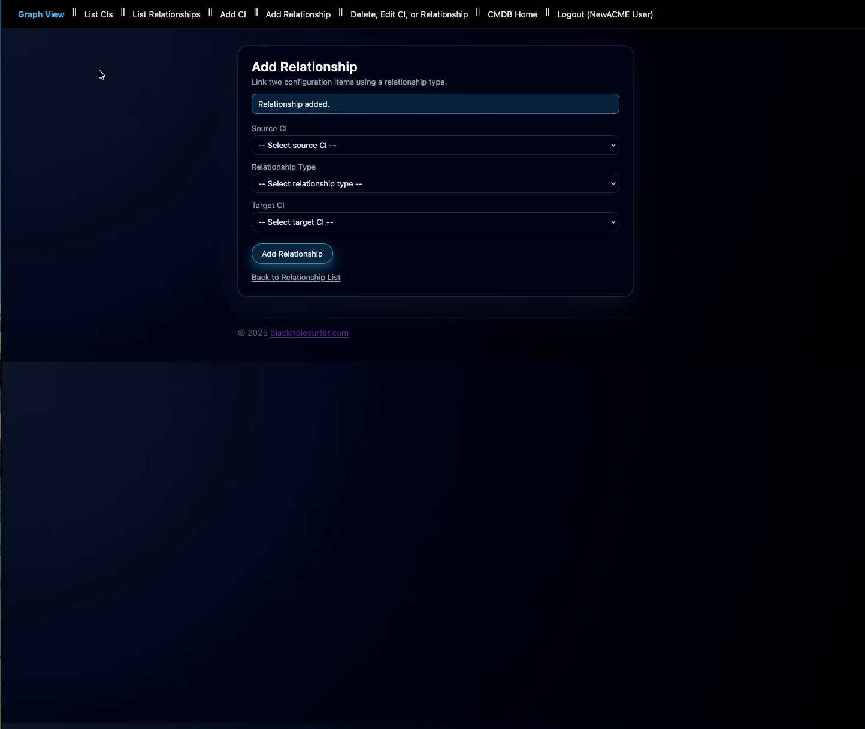
# Spread out the Wifi Hub and Main Server nodes in the graph and review the new employee node's details.
pyautogui.click(37, 15)
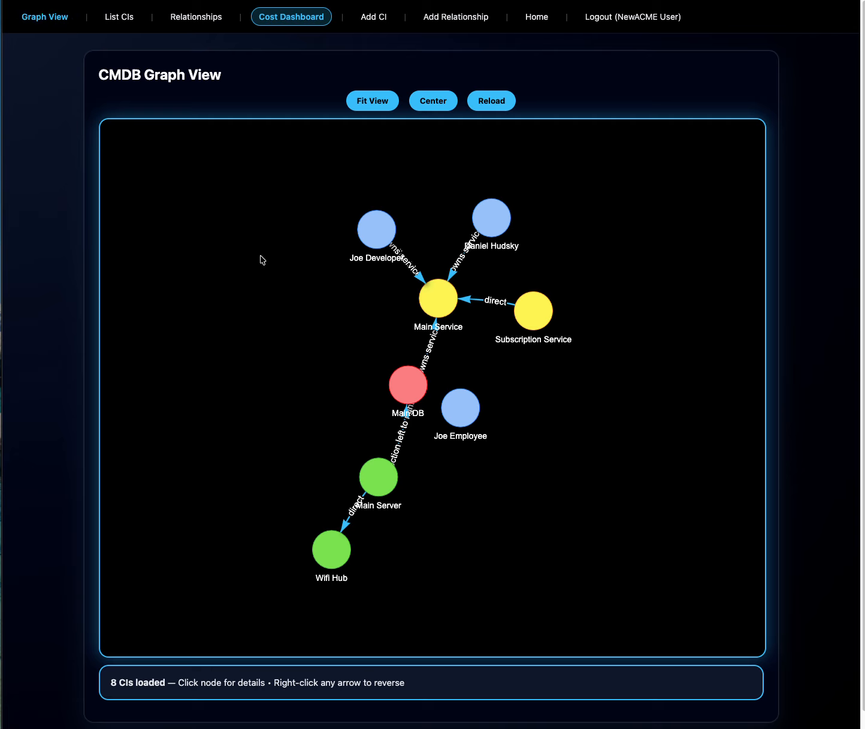
pyautogui.moveTo(340, 538); pyautogui.dragTo(234, 418)
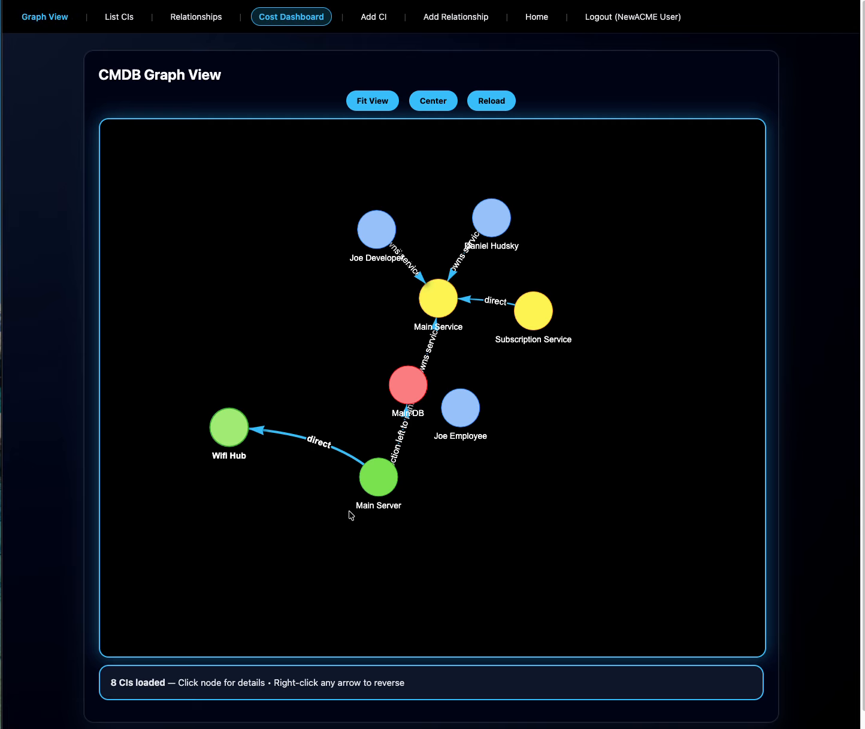
pyautogui.moveTo(368, 490); pyautogui.dragTo(232, 502)
pyautogui.moveTo(461, 410); pyautogui.dragTo(501, 421)
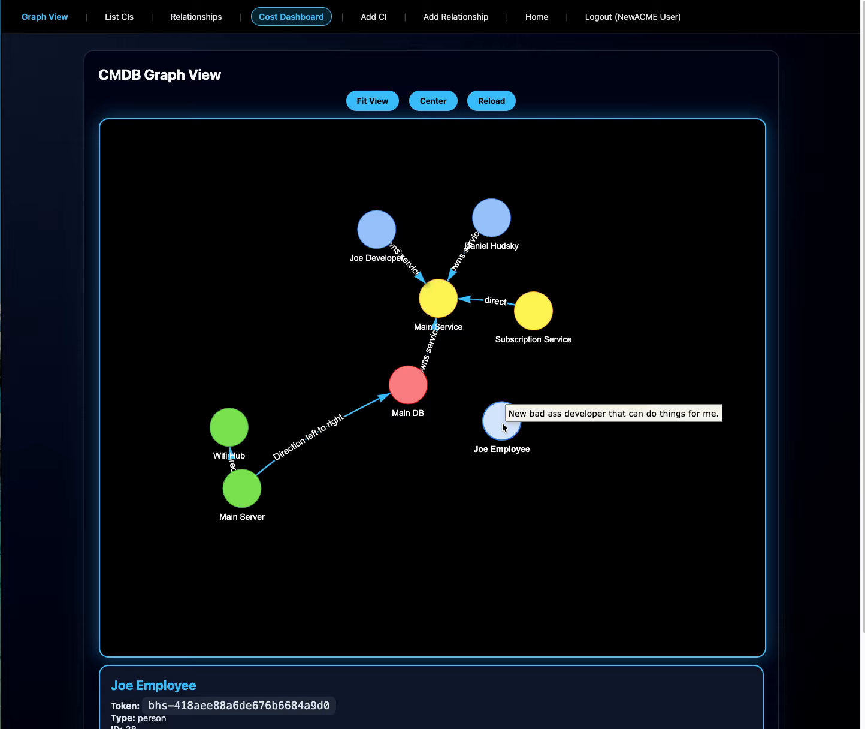
pyautogui.scroll(-3, 862, 461)
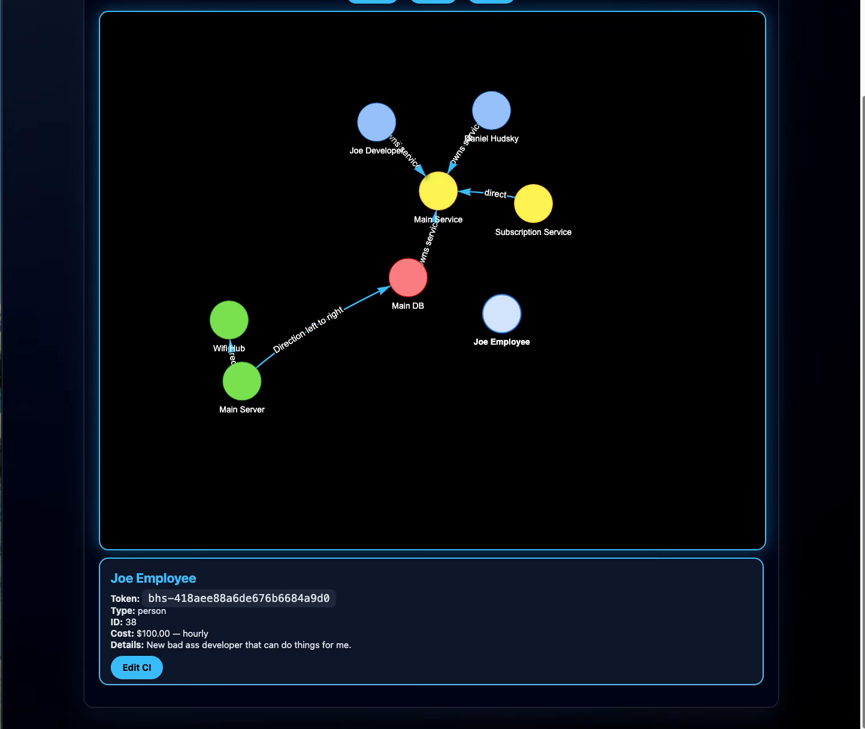
pyautogui.scroll(-1, 433, 365)
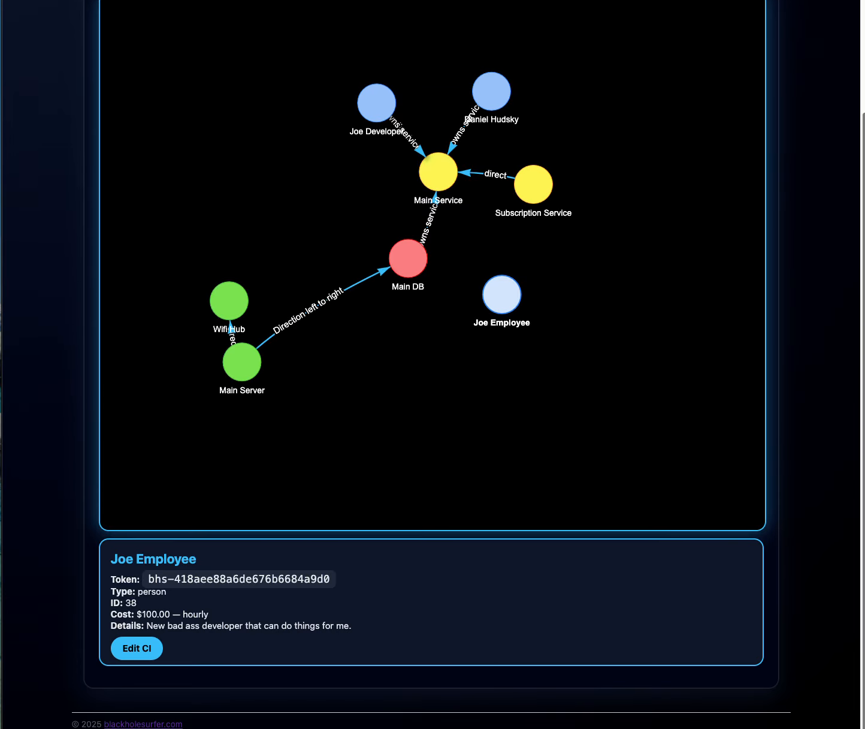
pyautogui.scroll(5, 585, 180)
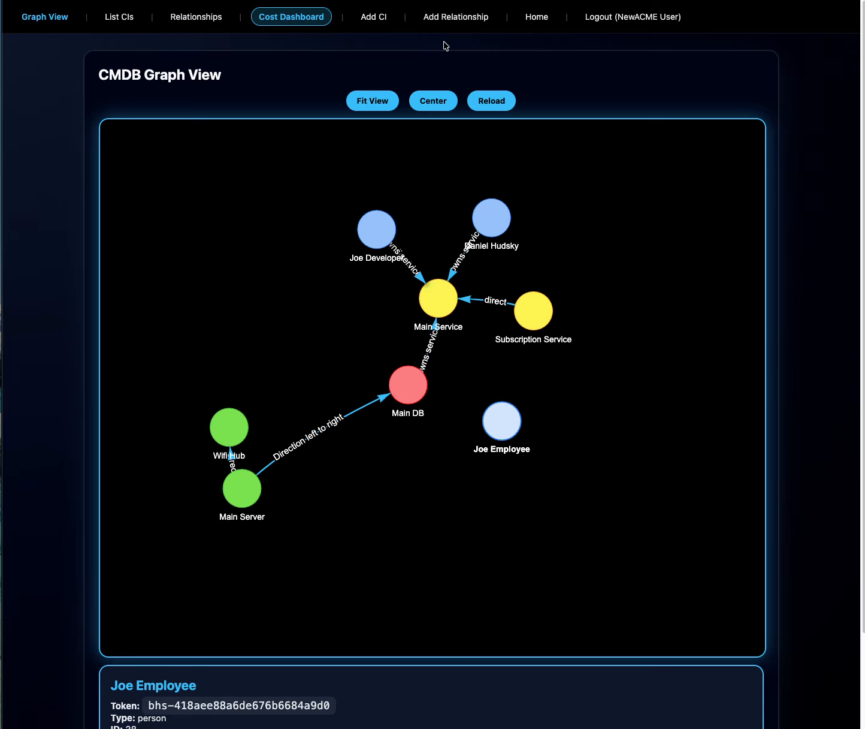
# Add another "owns service" relationship with the developer person item as source and Main Service as target.
pyautogui.click(456, 15)
pyautogui.click(309, 118)
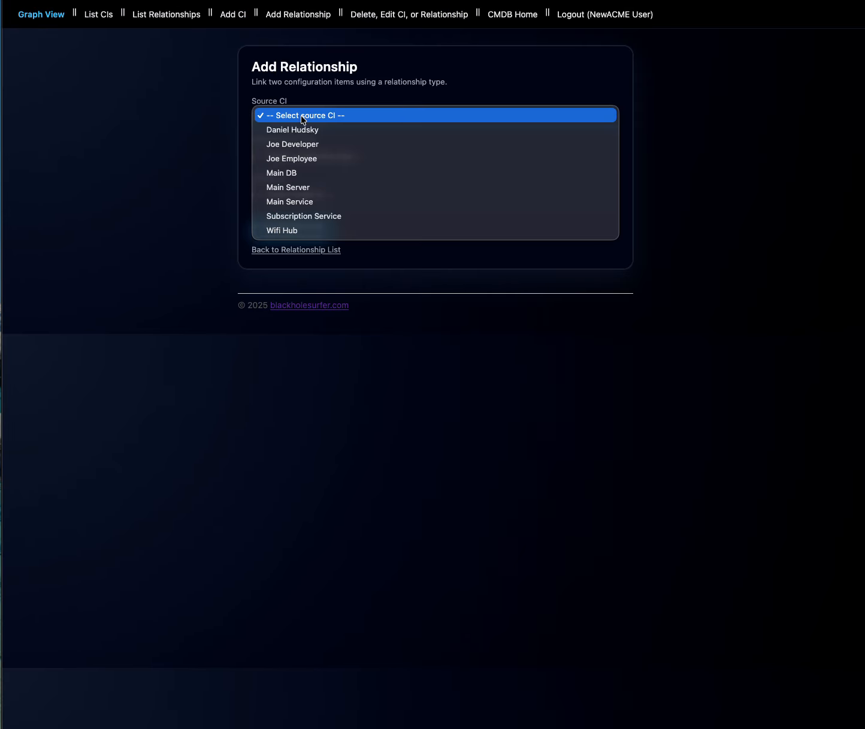
pyautogui.click(287, 145)
pyautogui.click(294, 155)
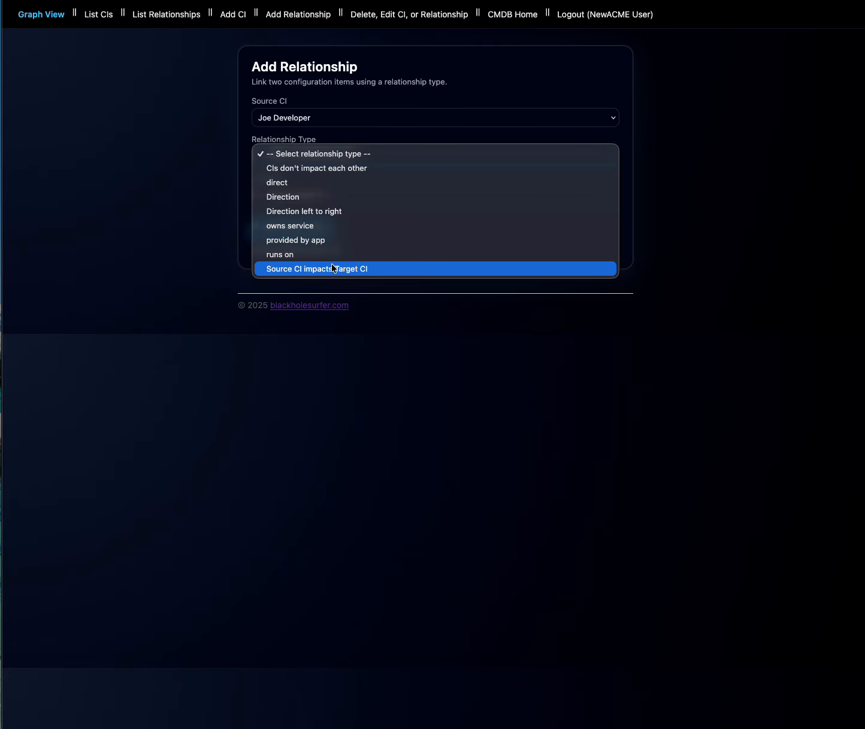
pyautogui.click(315, 225)
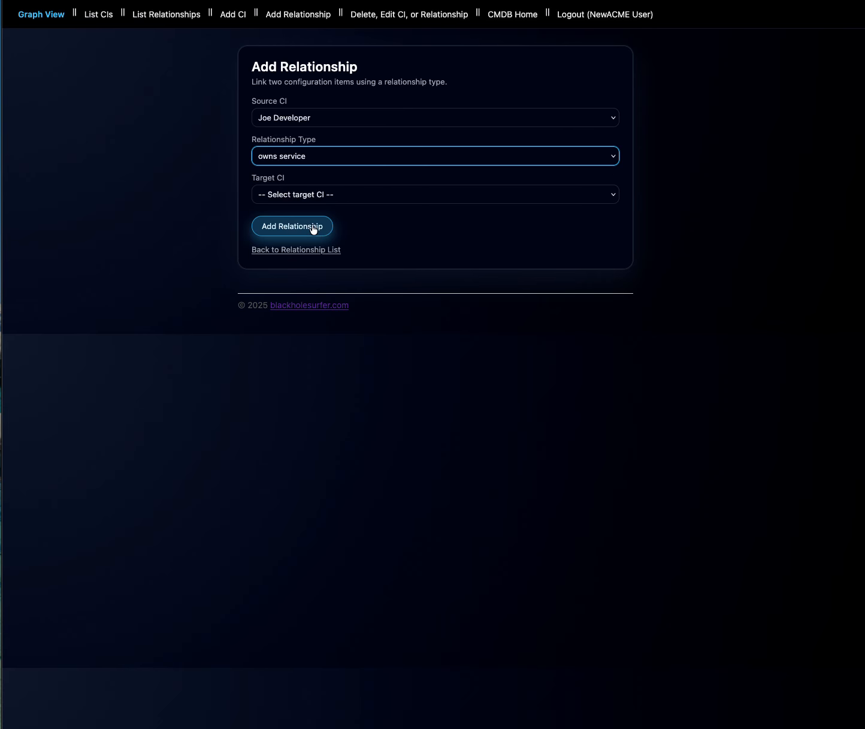
pyautogui.click(303, 193)
pyautogui.click(309, 278)
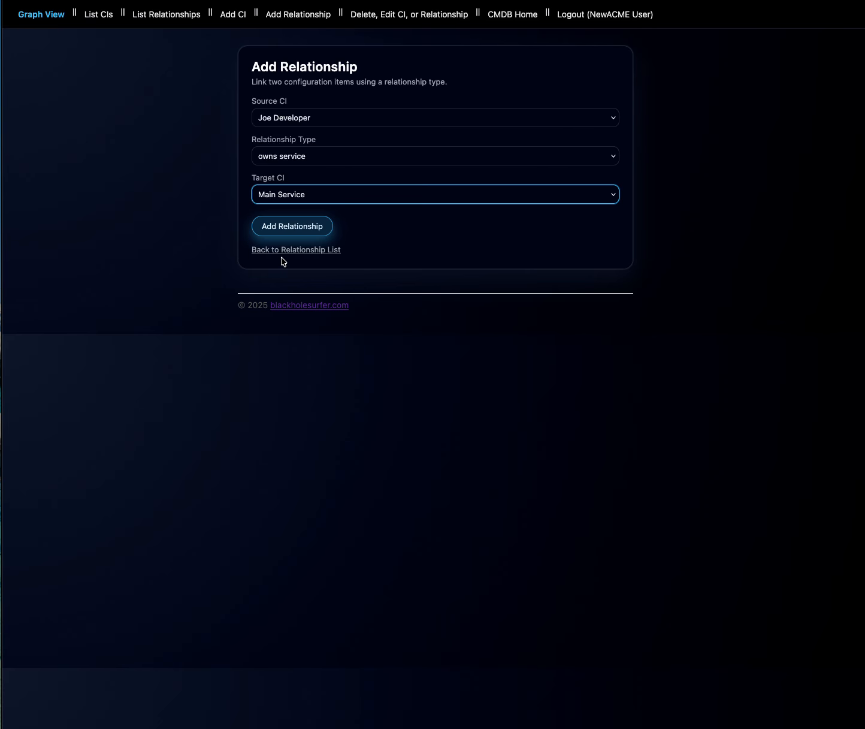
pyautogui.click(292, 227)
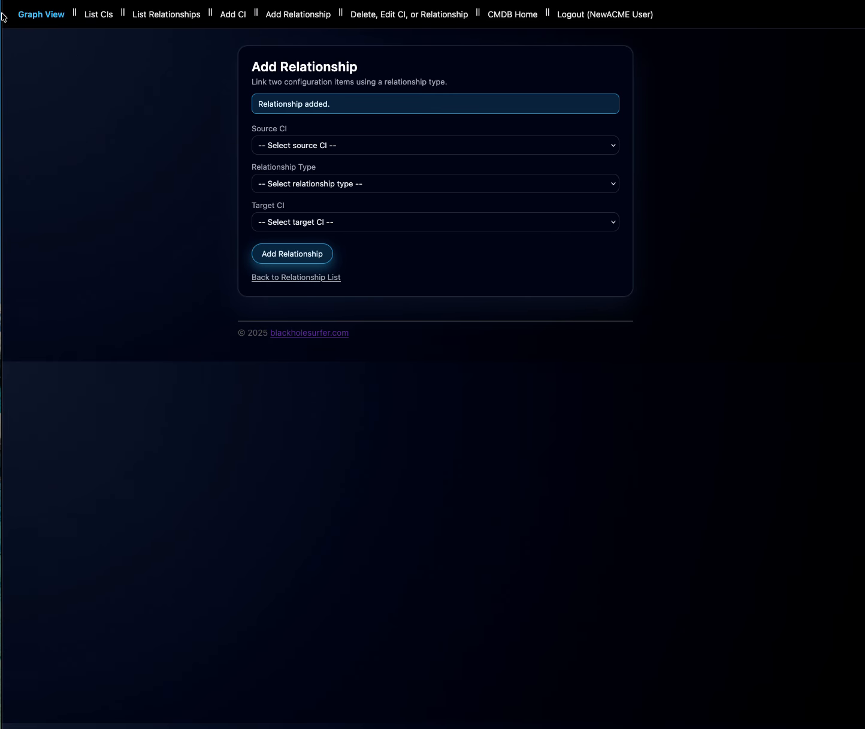
# Move the developer and Subscription Service nodes apart in the graph view and inspect the unlinked employee node.
pyautogui.click(33, 23)
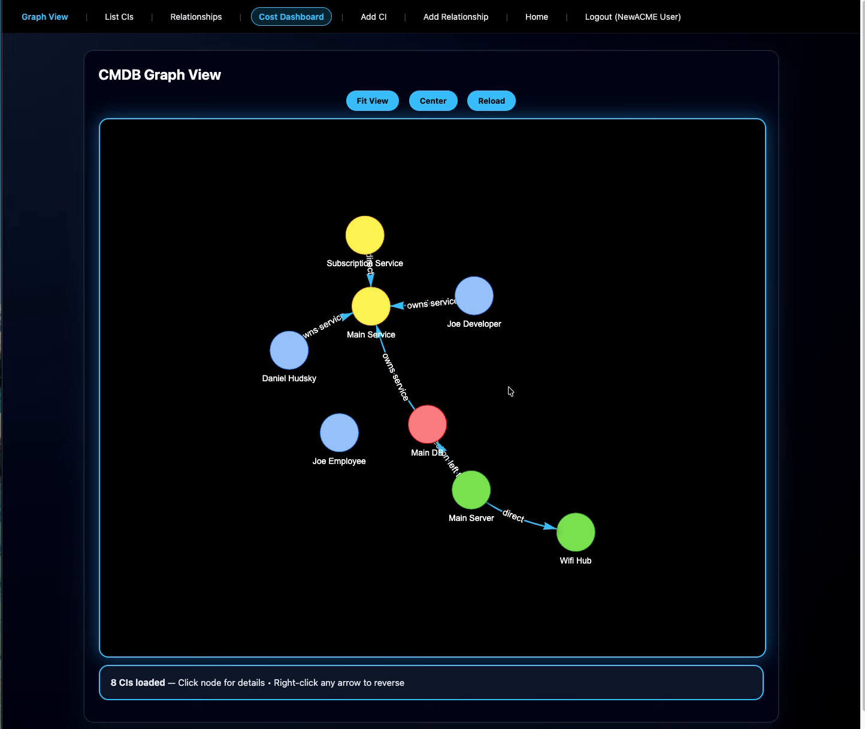
pyautogui.moveTo(478, 306); pyautogui.dragTo(557, 269)
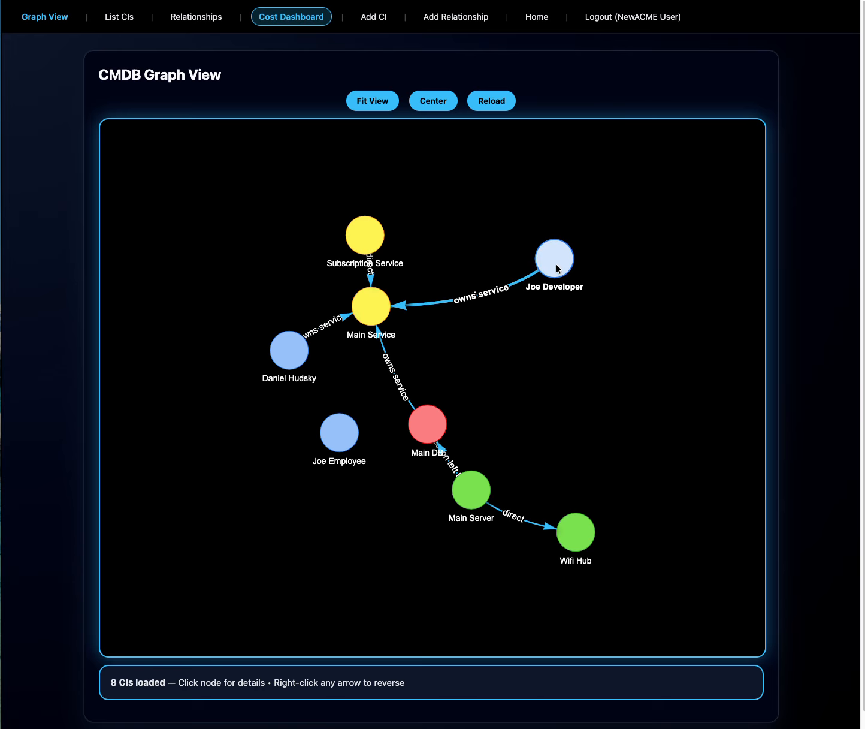
pyautogui.moveTo(368, 230); pyautogui.dragTo(416, 204)
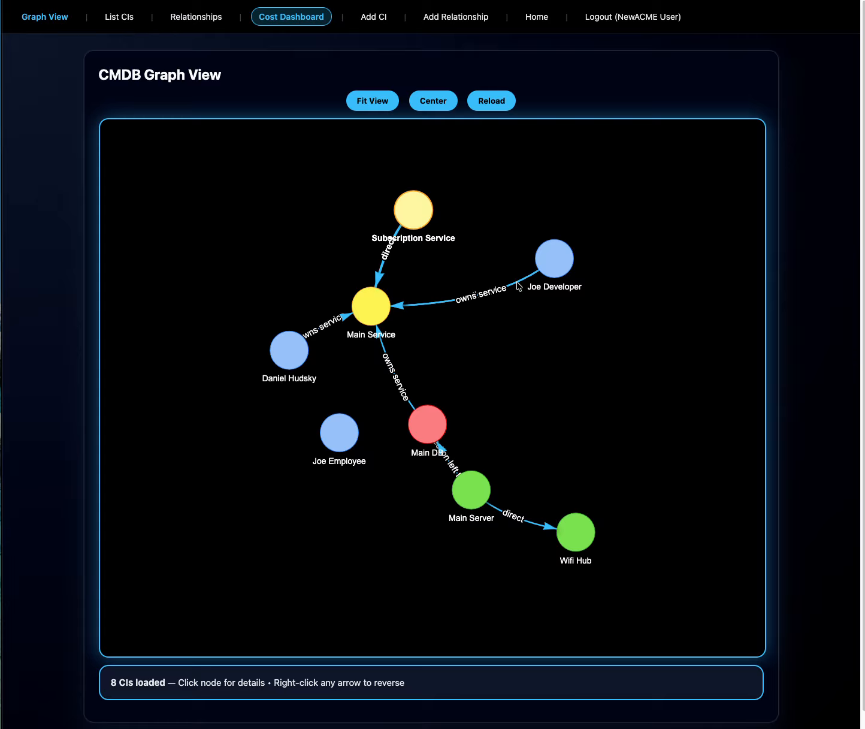
pyautogui.click(347, 437)
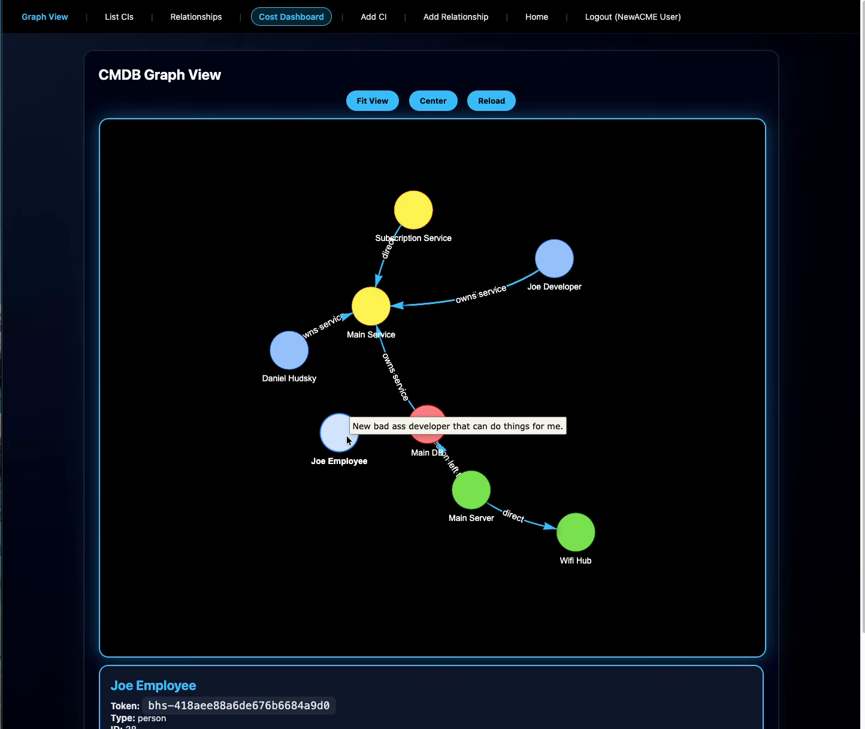
# Add a "direct" relationship from the employee person item to Subscription Service.
pyautogui.click(377, 18)
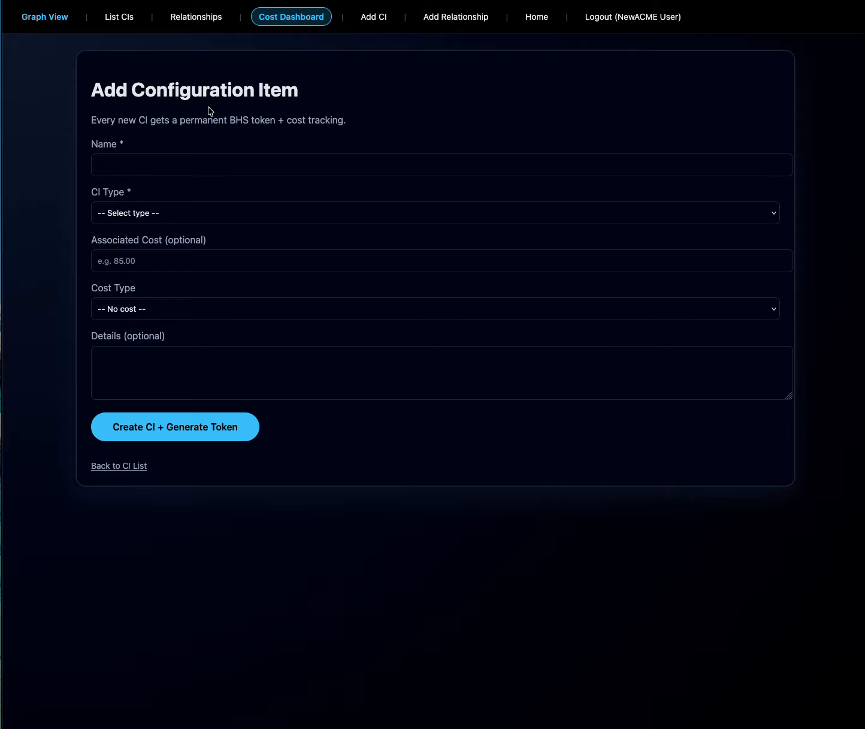
pyautogui.click(149, 158)
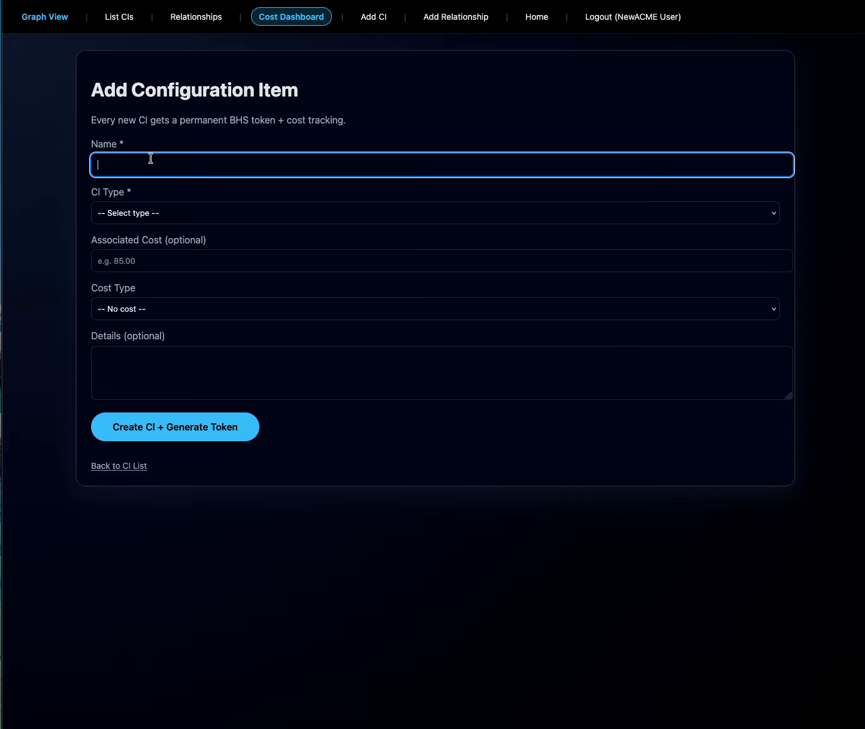
pyautogui.click(462, 18)
pyautogui.click(307, 117)
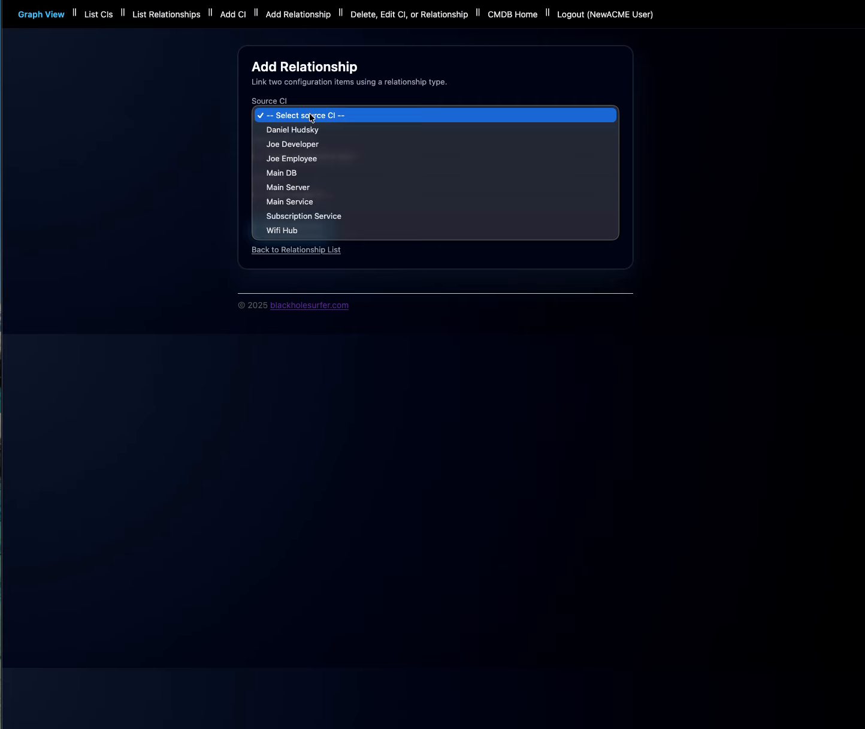
pyautogui.click(303, 158)
pyautogui.click(304, 160)
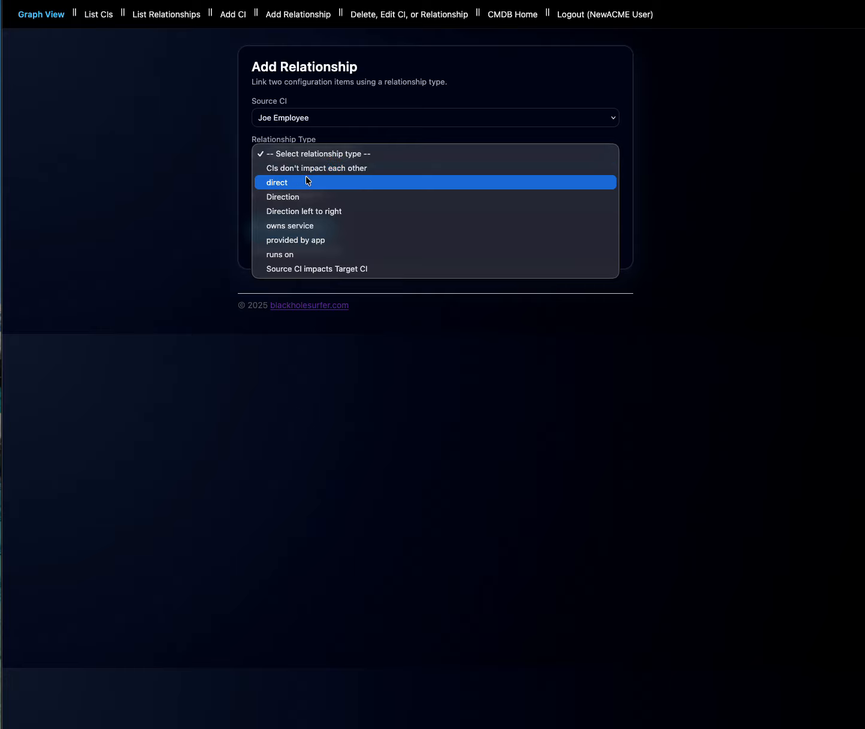
pyautogui.click(308, 187)
pyautogui.click(302, 200)
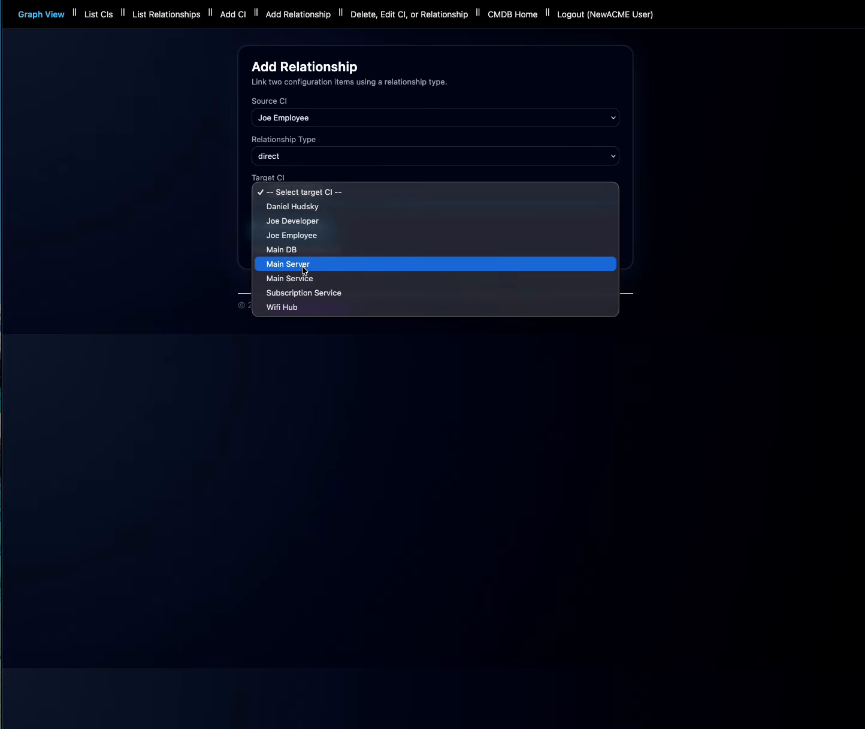
pyautogui.click(331, 293)
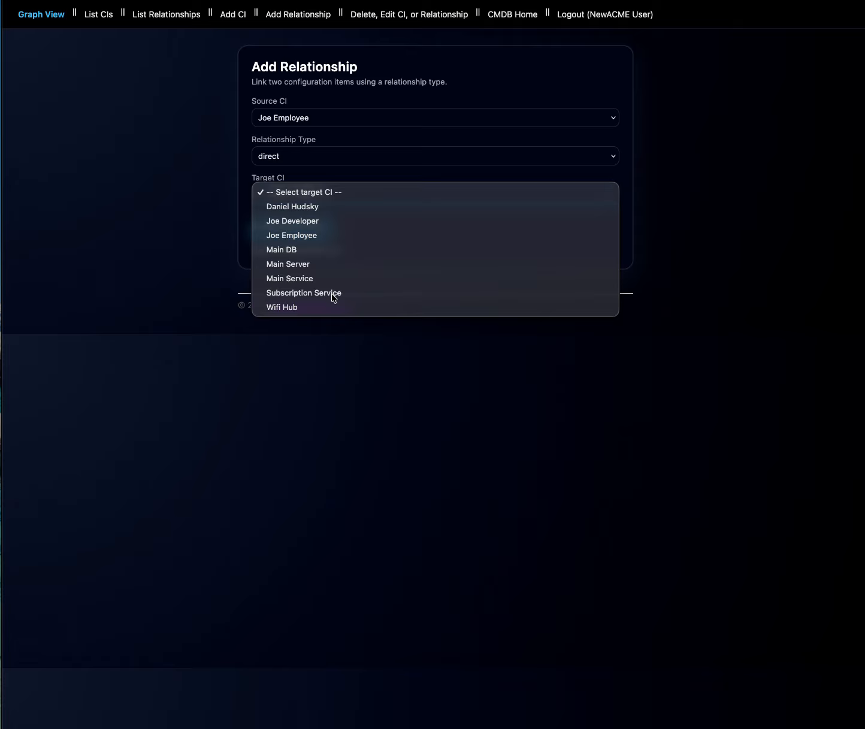
pyautogui.click(297, 230)
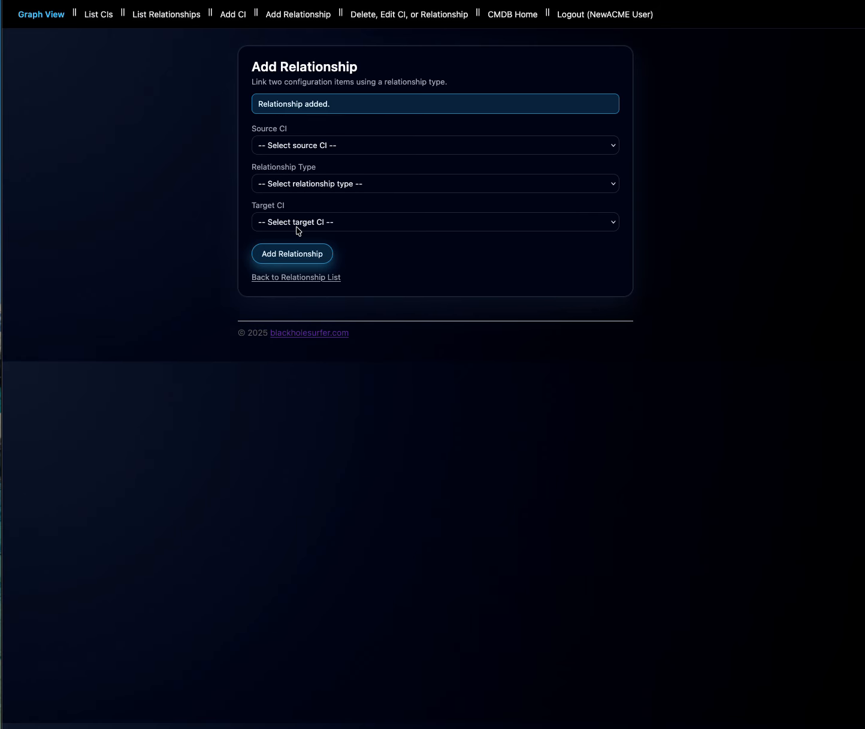
# Reload the graph and spread out the employee, Subscription Service and Main DB nodes to examine their links to Main Service.
pyautogui.click(34, 16)
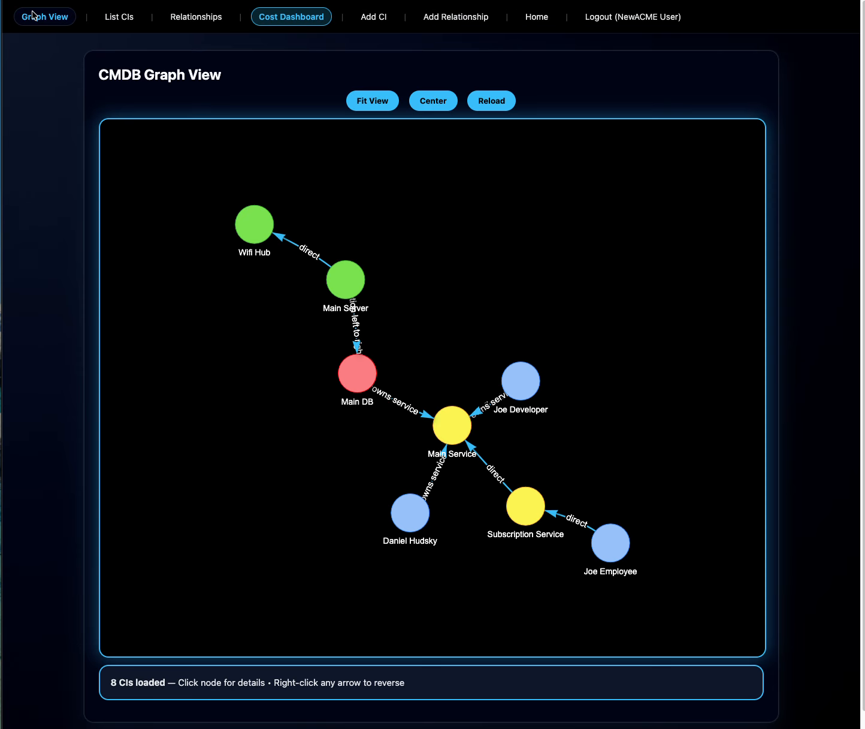
pyautogui.click(491, 102)
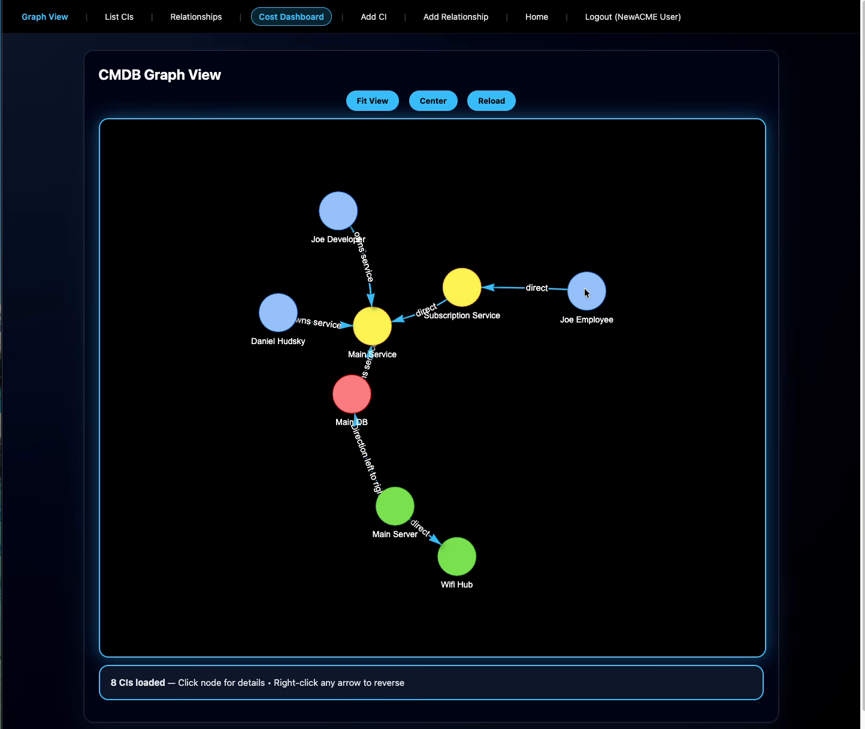
pyautogui.moveTo(588, 293); pyautogui.dragTo(610, 243)
pyautogui.moveTo(458, 295); pyautogui.dragTo(490, 218)
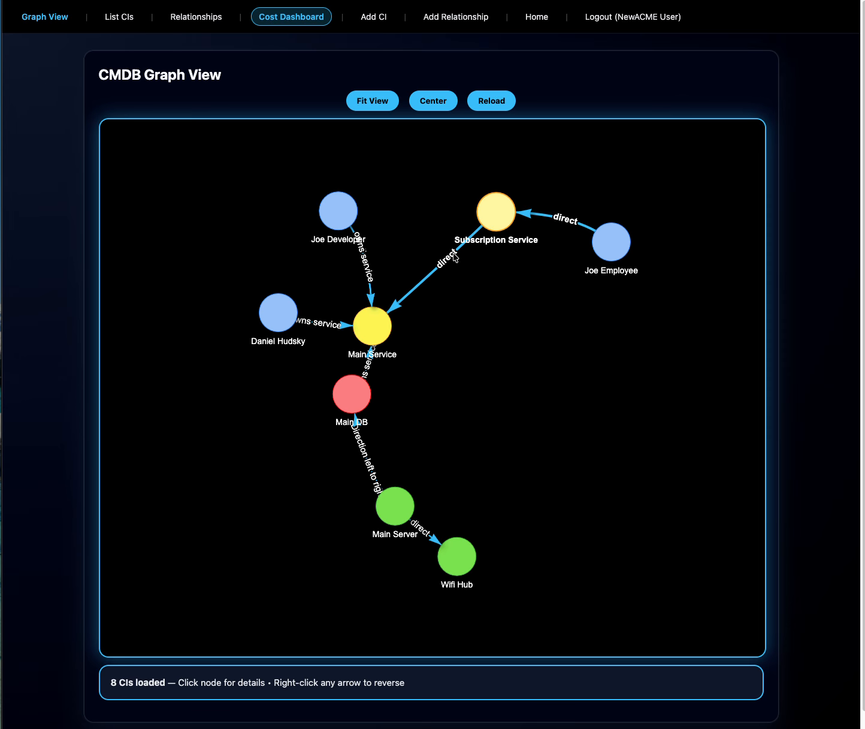
pyautogui.moveTo(378, 334)
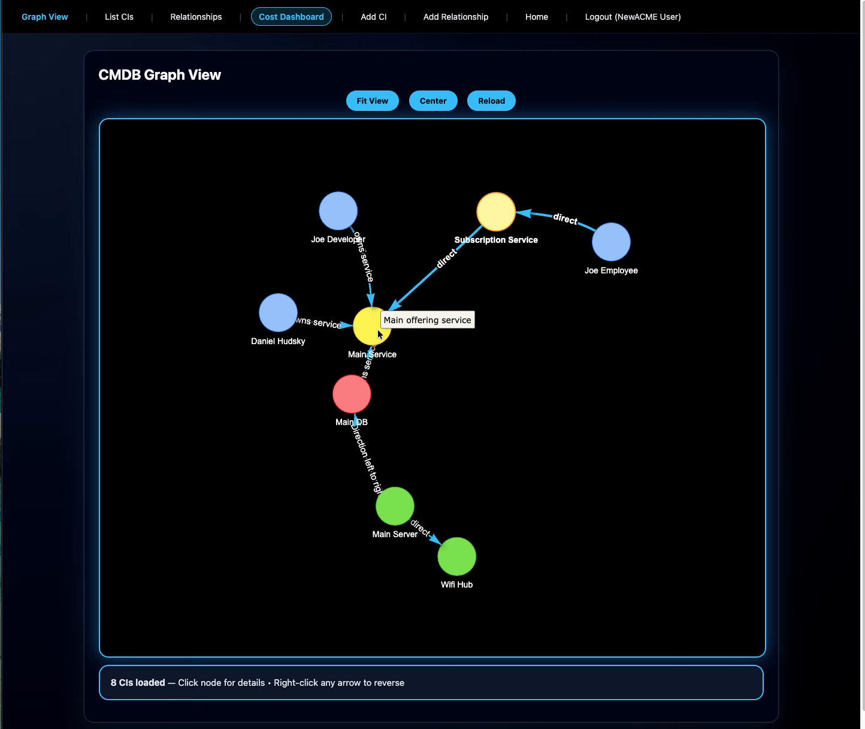
pyautogui.moveTo(339, 400); pyautogui.dragTo(282, 444)
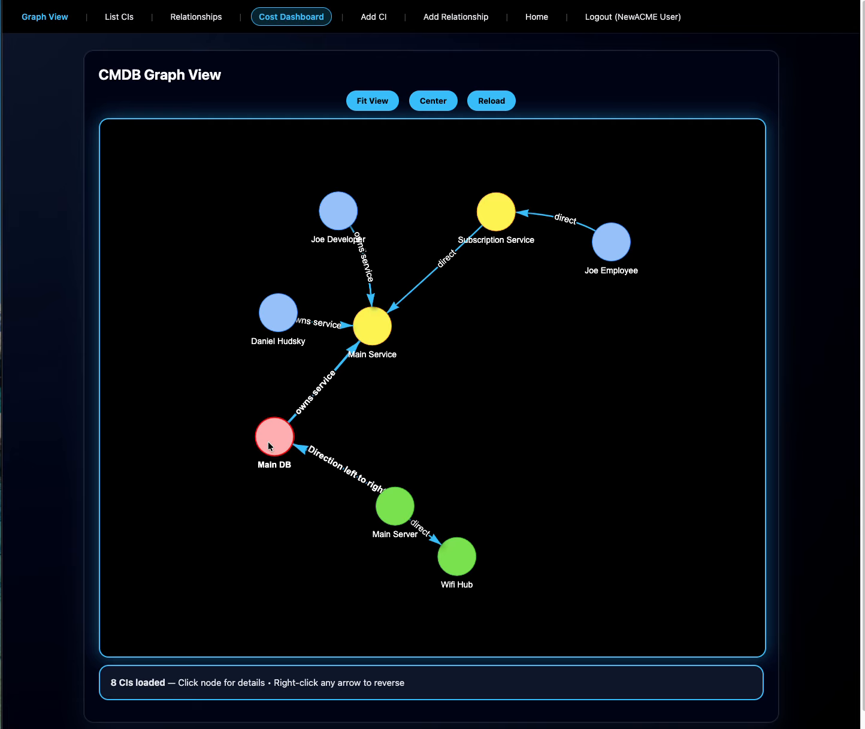
# Export the cost overview of all configuration item types to CSV and open the downloaded report.
pyautogui.click(286, 23)
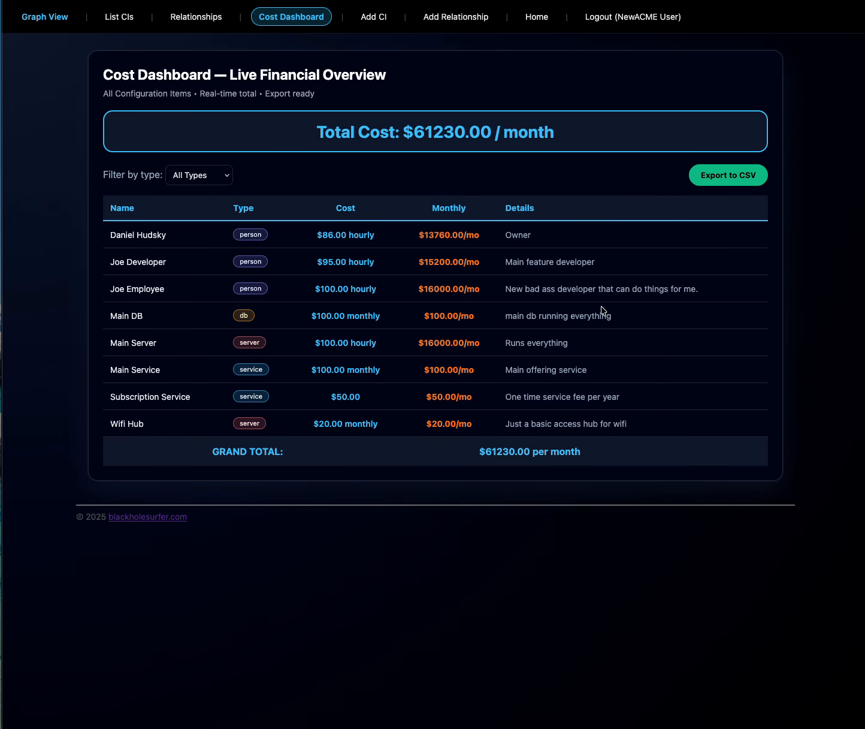
pyautogui.click(731, 175)
pyautogui.click(602, 30)
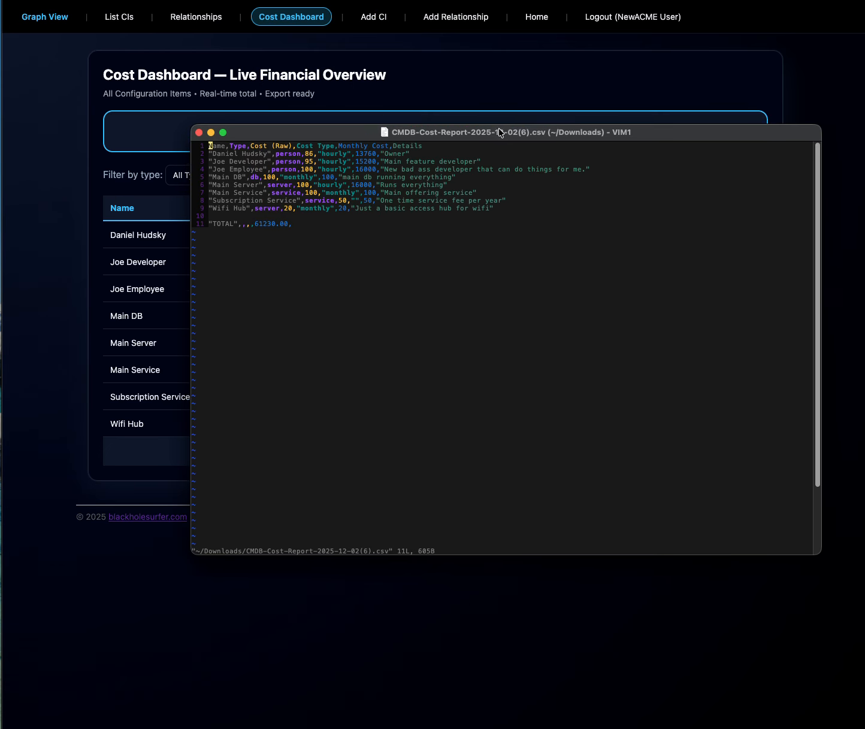
# Examine and close the downloaded cost report, and review the configuration item list and the CI relationships list.
pyautogui.moveTo(499, 127); pyautogui.dragTo(493, 149)
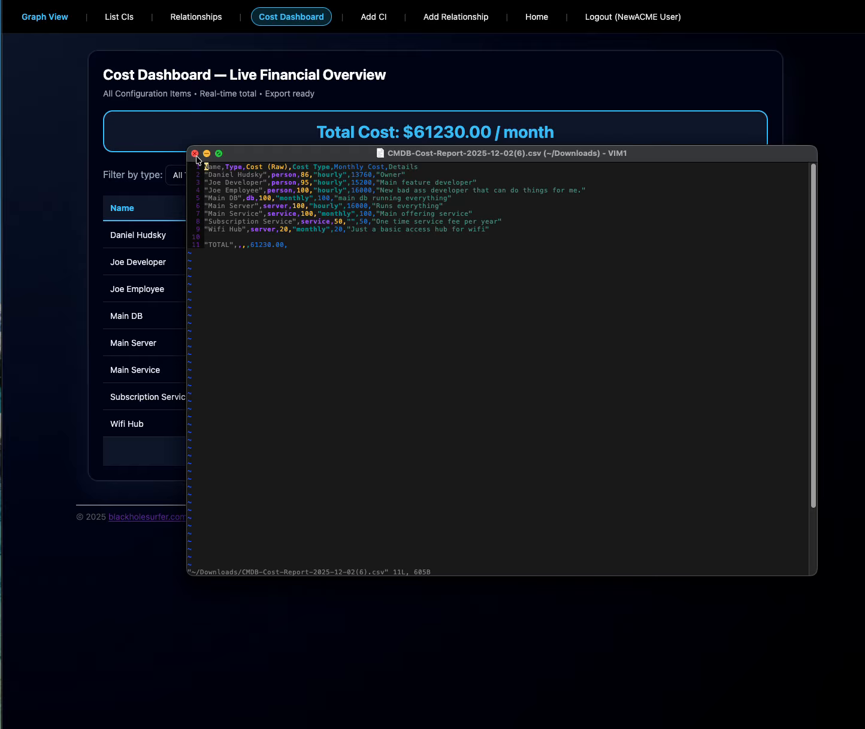
pyautogui.click(195, 154)
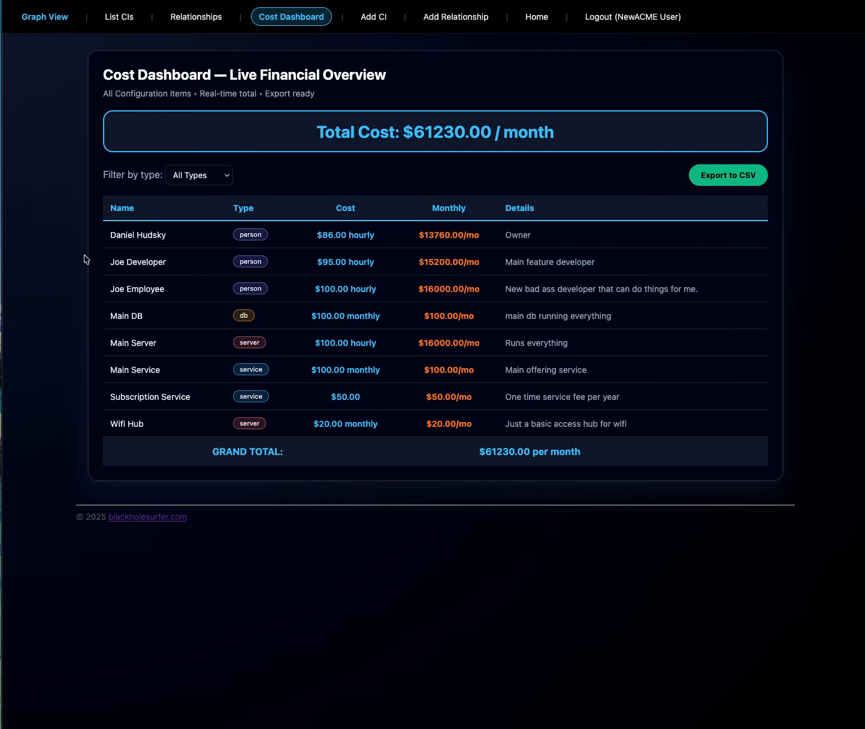
pyautogui.click(119, 18)
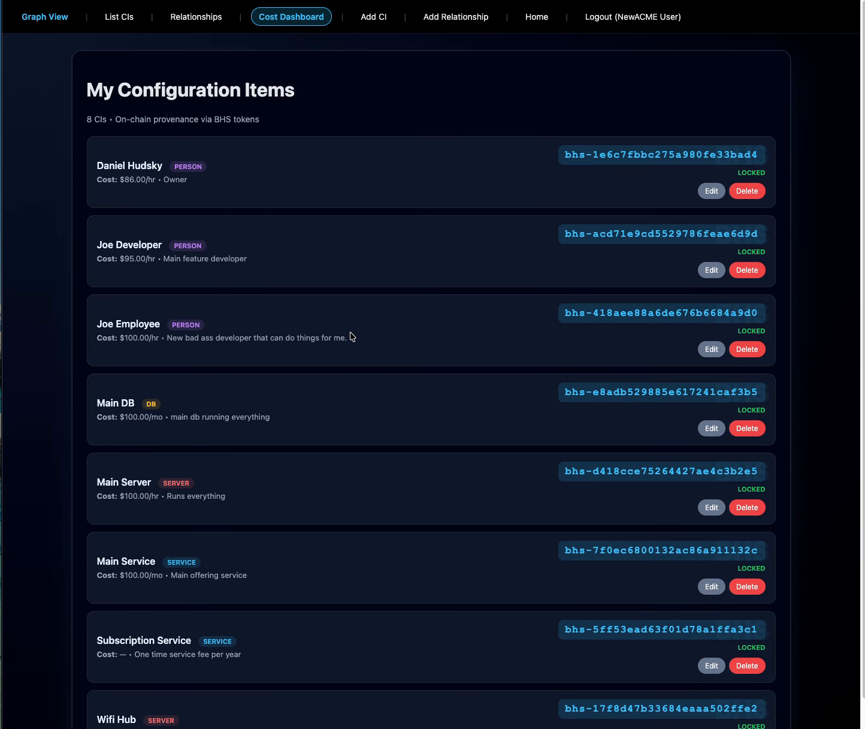
pyautogui.click(25, 17)
pyautogui.click(196, 17)
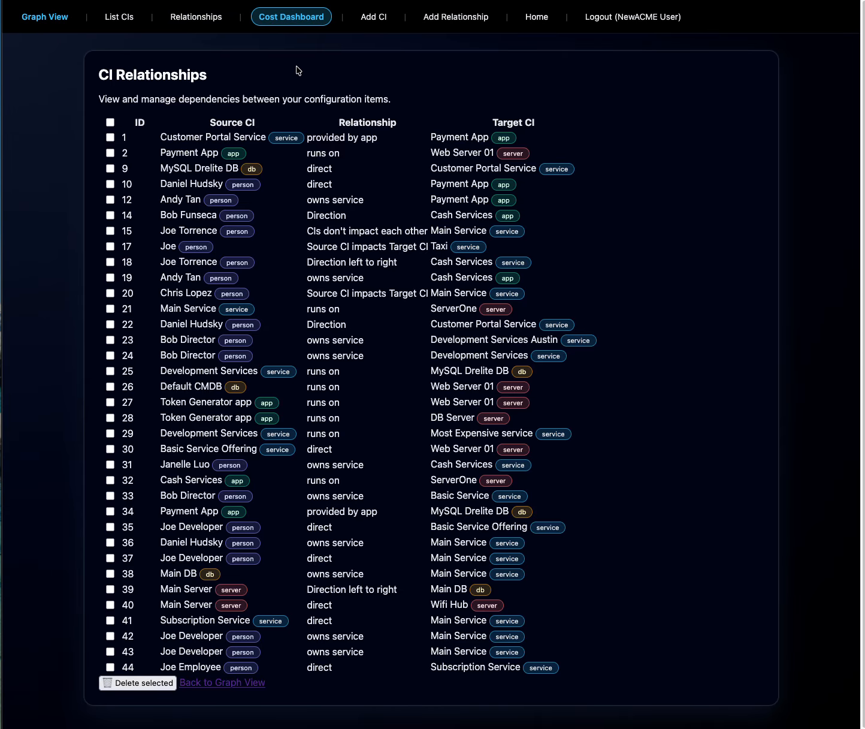
# View the blank Add Configuration Item and Add Relationship forms, and return to the CMDB Home page.
pyautogui.click(376, 20)
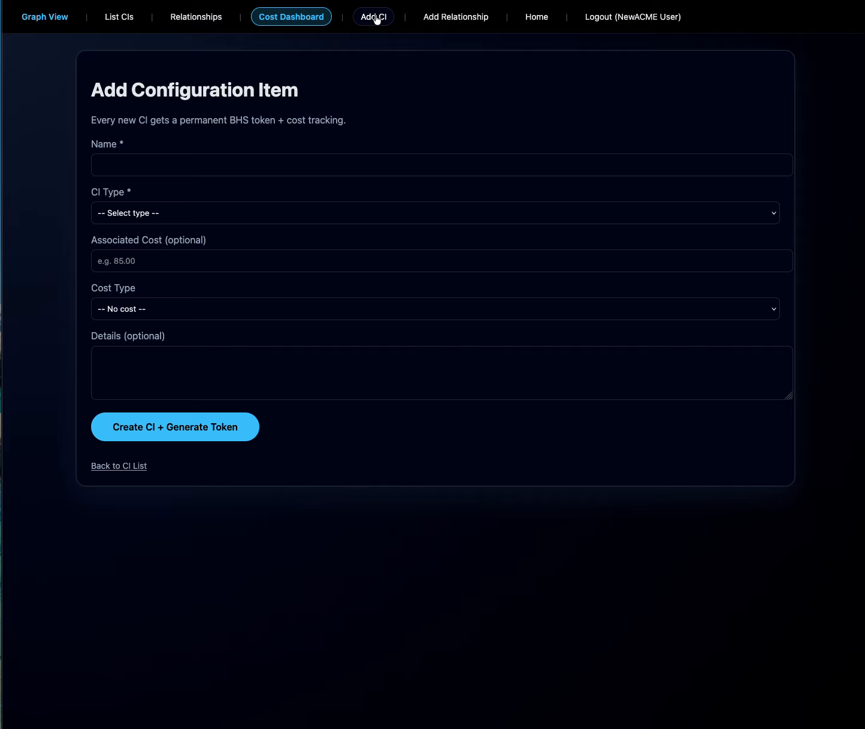
pyautogui.click(453, 22)
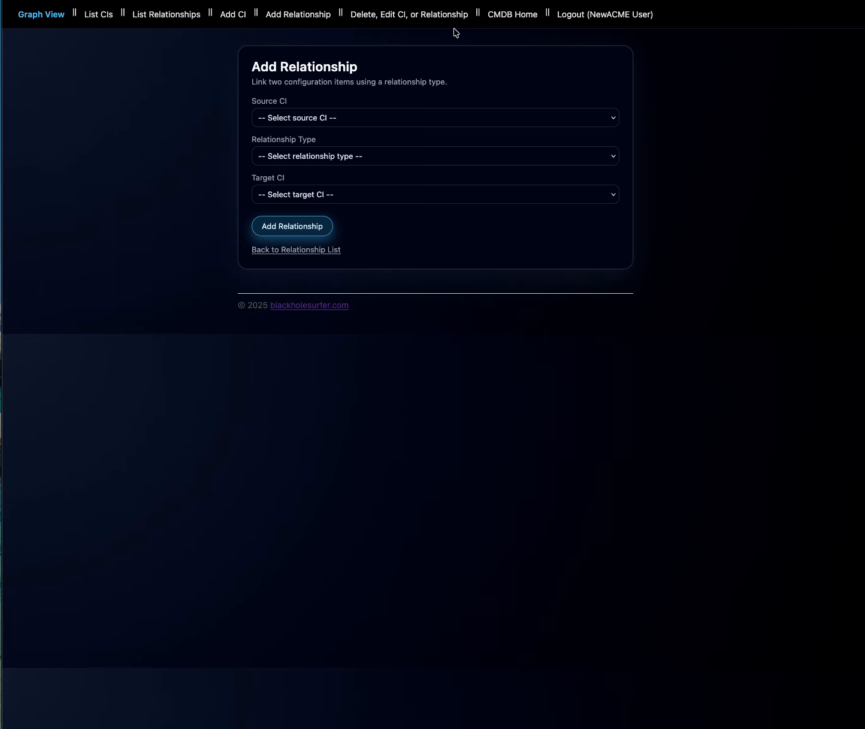
pyautogui.click(513, 16)
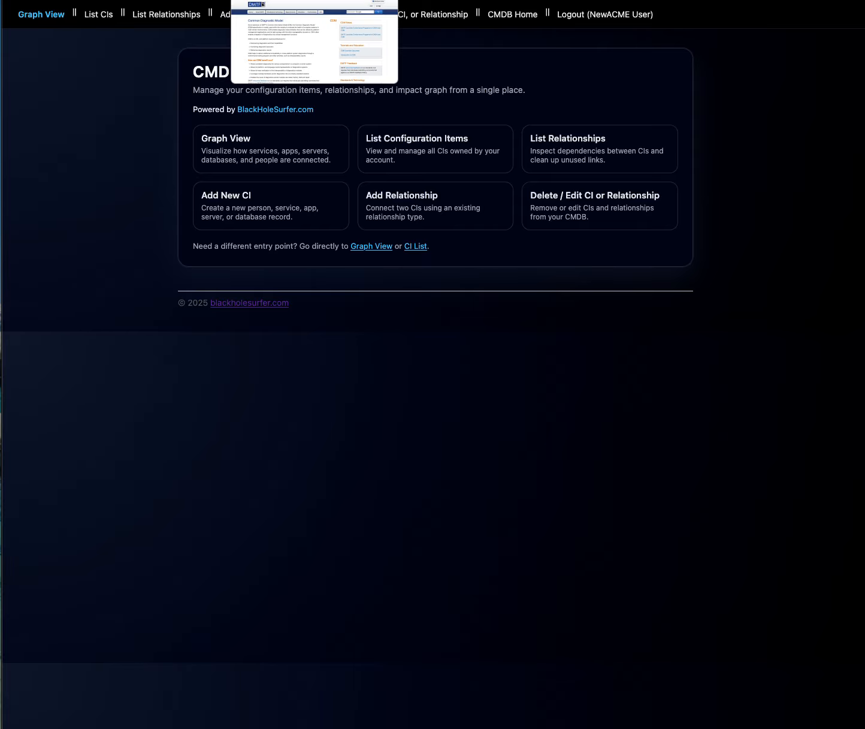
pyautogui.click(287, 0)
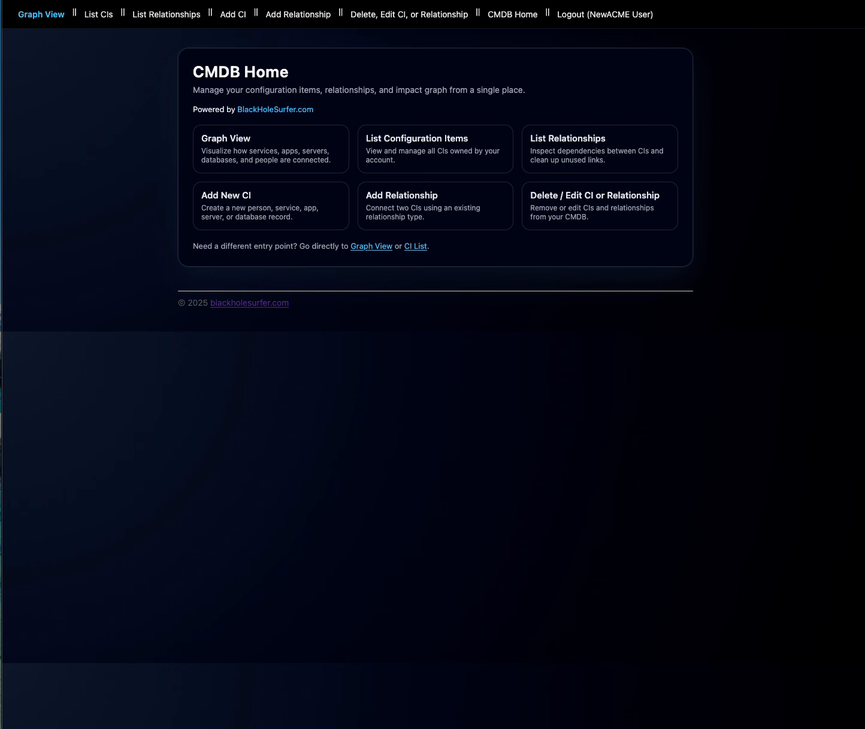
# Switch to the phpBB forum window and read through the post "CMDB for Small Business: Simple Guide to Asset & Service Management".
pyautogui.press('super+grave')
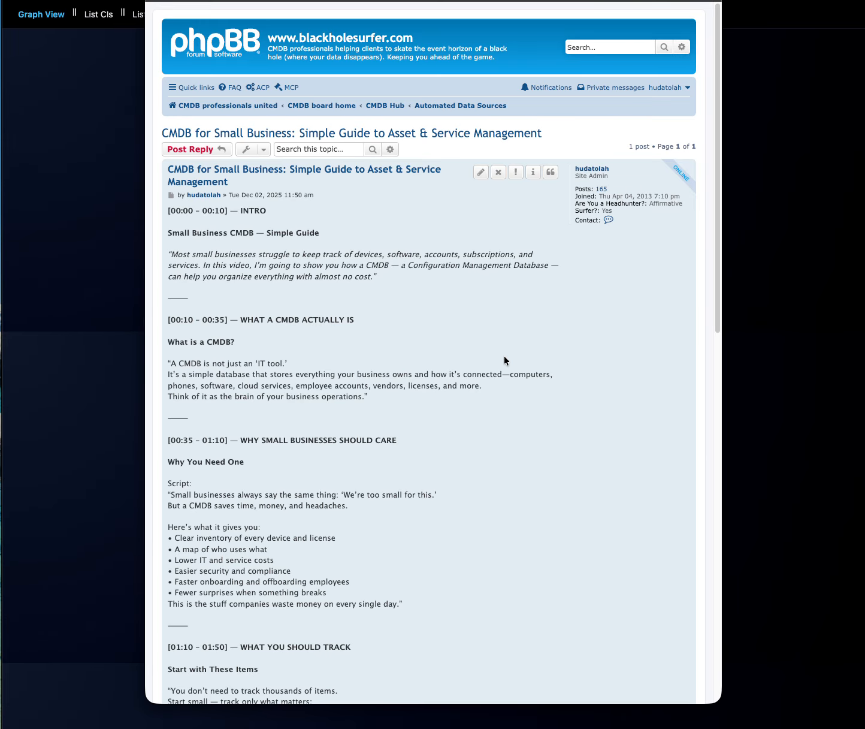
pyautogui.scroll(-15, 504, 357)
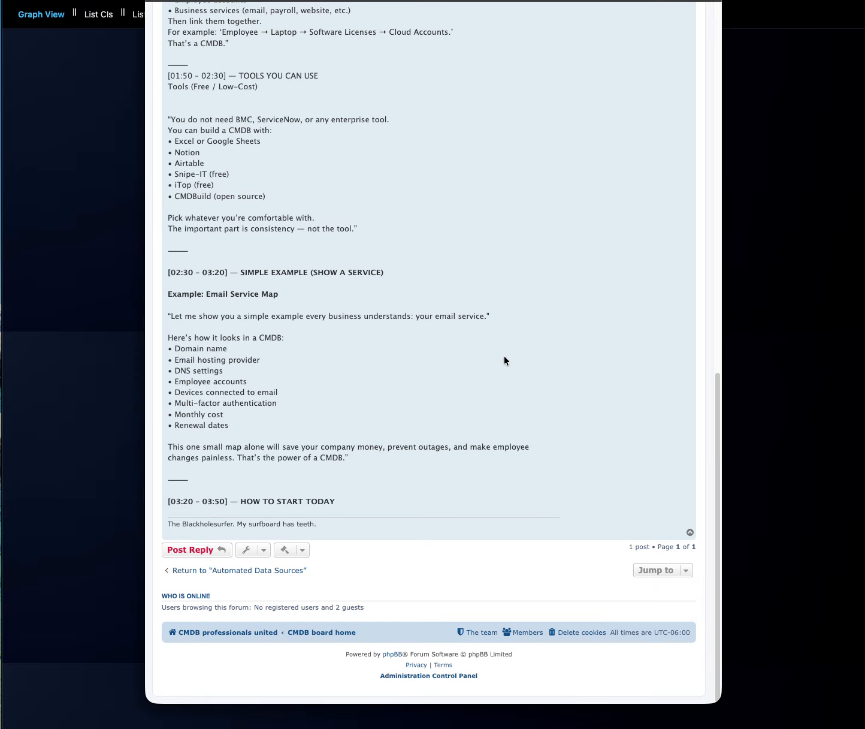
pyautogui.scroll(15, 504, 358)
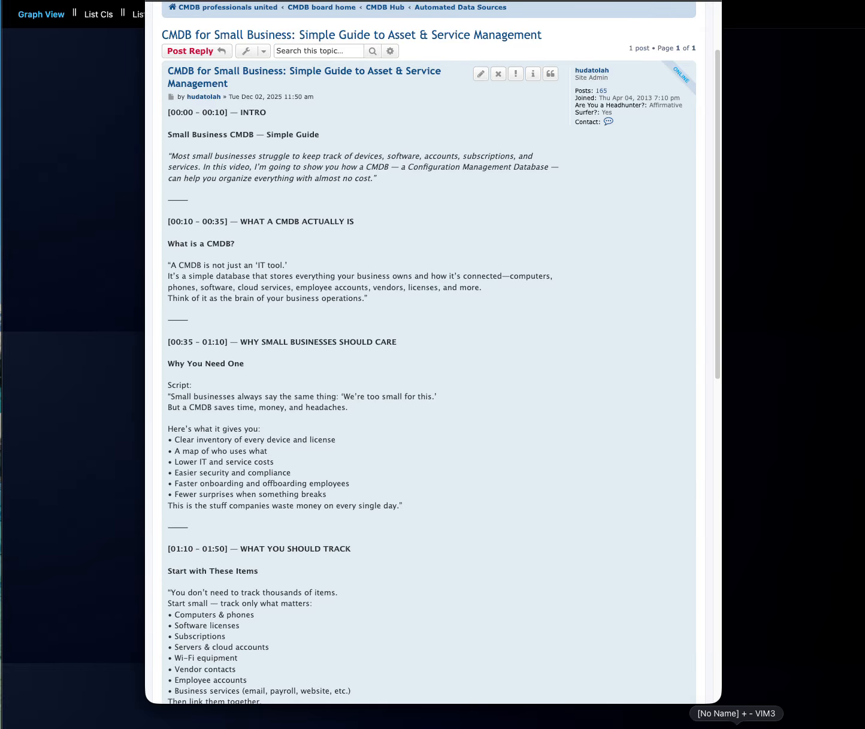
pyautogui.scroll(-12, 546, 518)
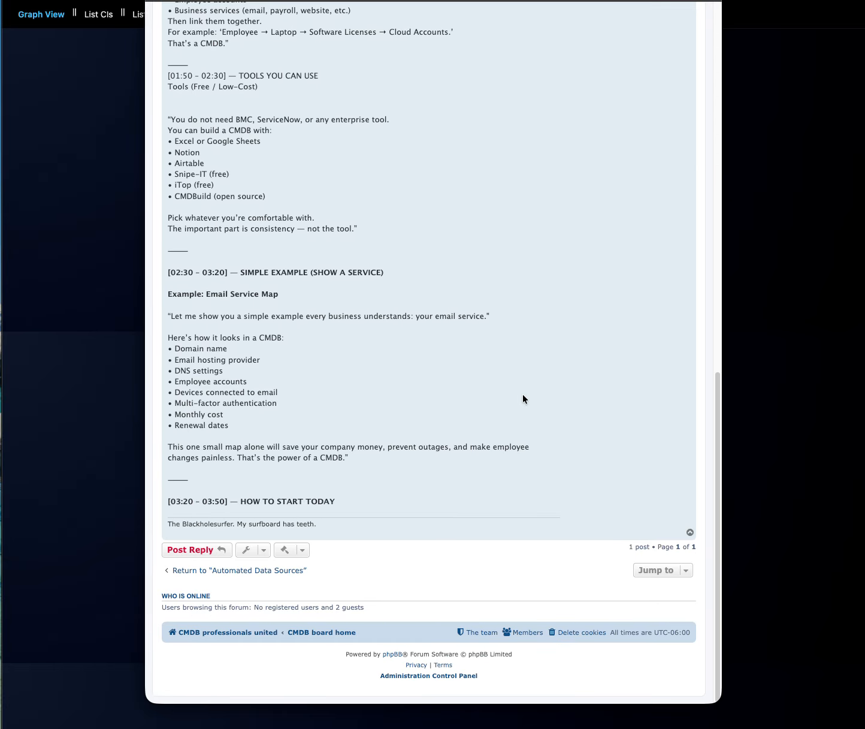
pyautogui.scroll(12, 523, 394)
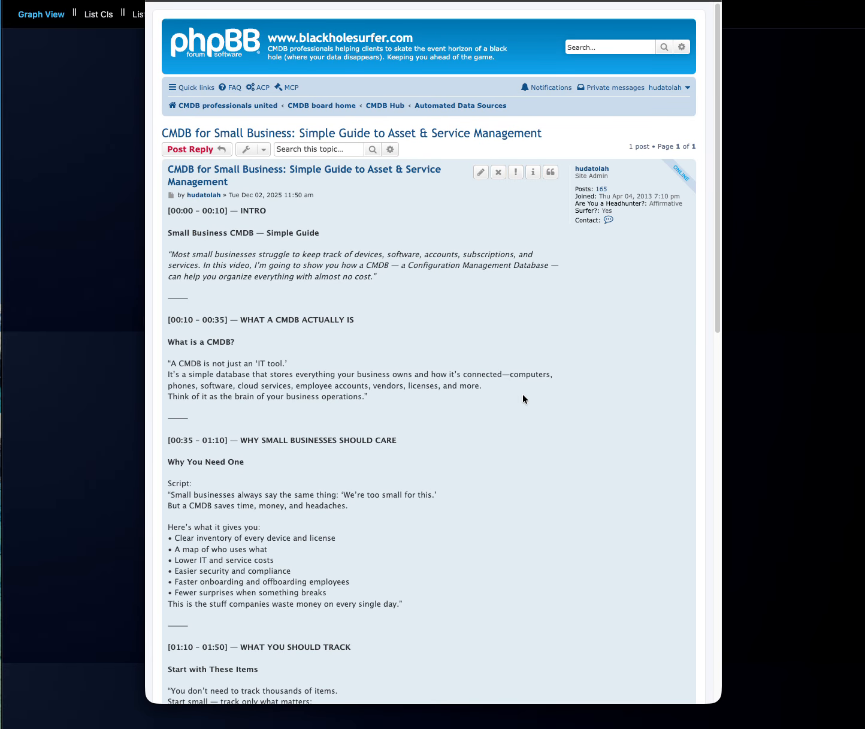